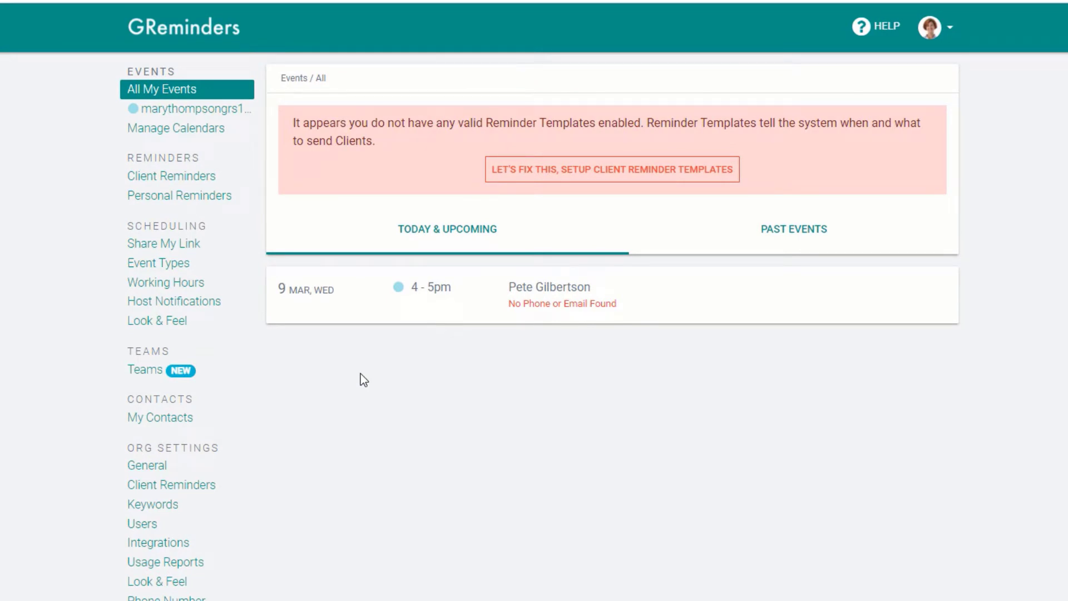
From Event Types, start creating the first event type to reach the event type choices
{"action": "left_click", "coordinate": [169, 267]}
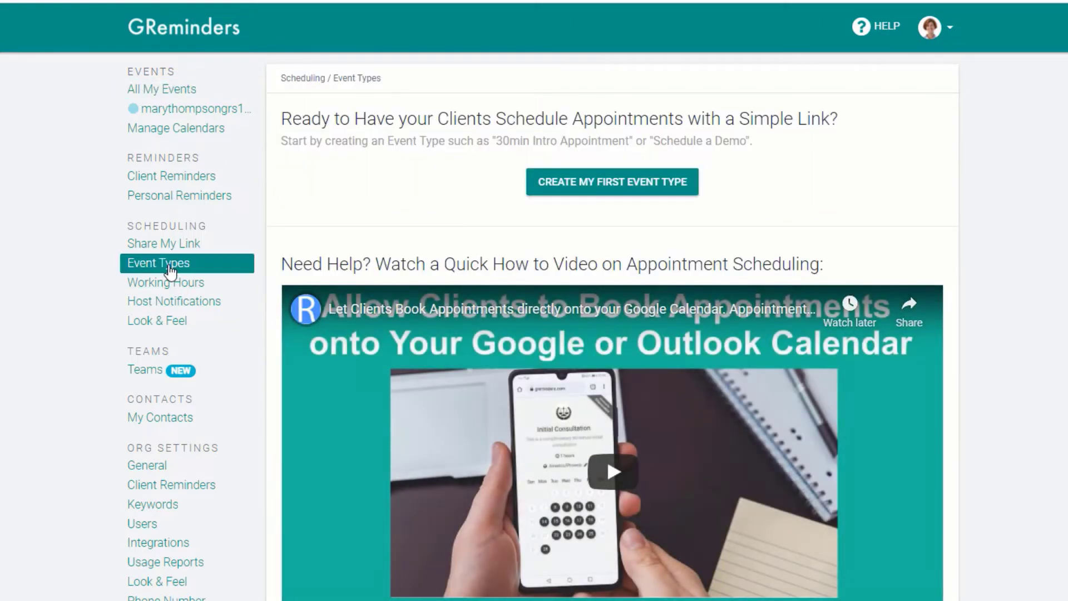
{"action": "left_click", "coordinate": [566, 189]}
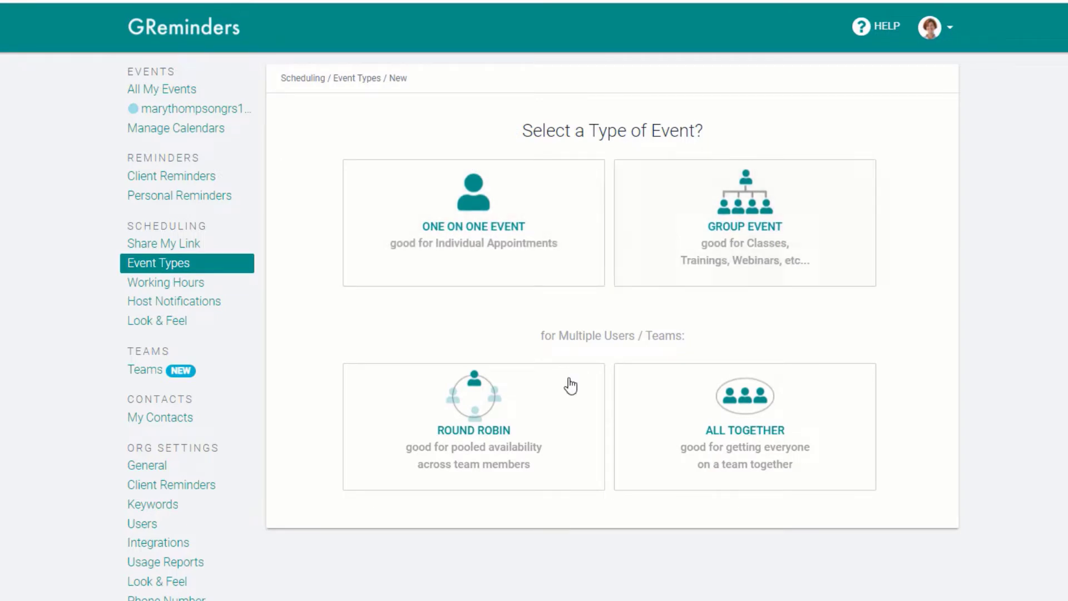
{"action": "left_click", "coordinate": [459, 435]}
{"action": "left_click", "coordinate": [145, 370]}
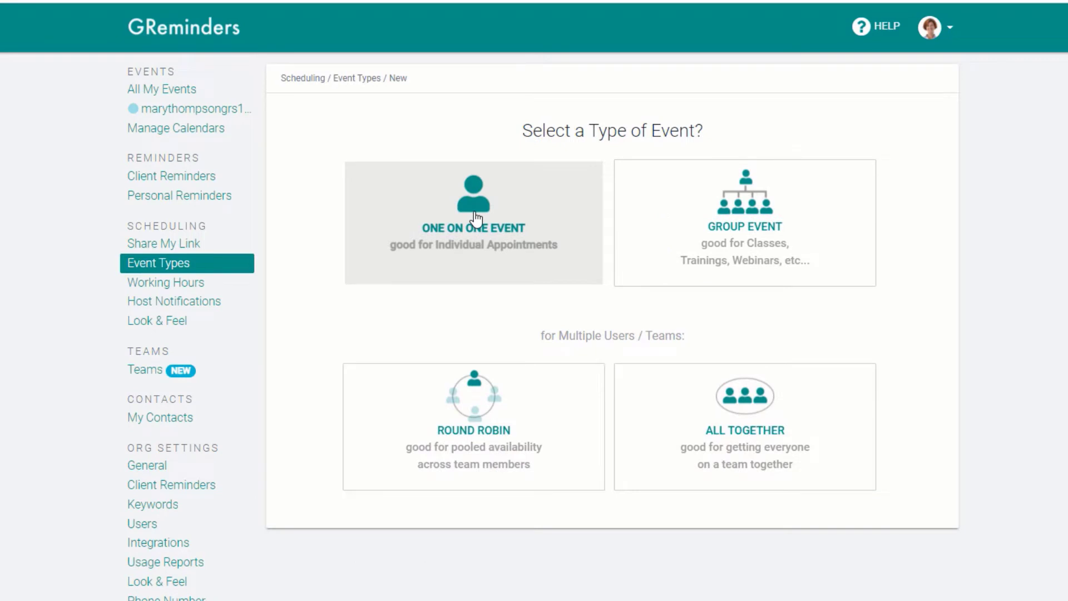
Create a One on One event named Consultation, described 'This is a 60 minute consultation with me.'
{"action": "left_click", "coordinate": [475, 218]}
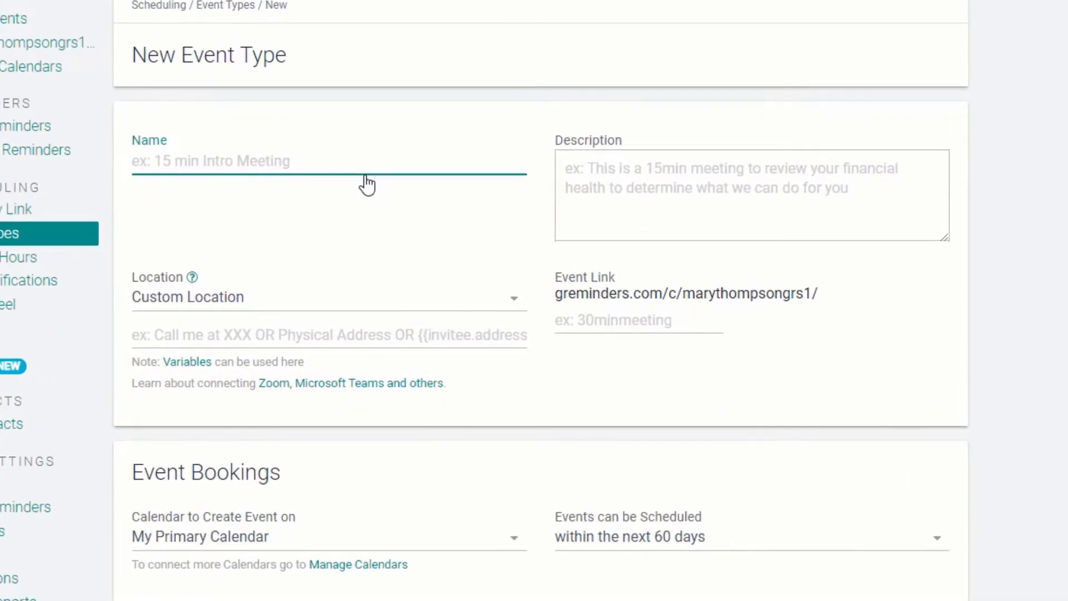
{"action": "type", "text": "Consult"}
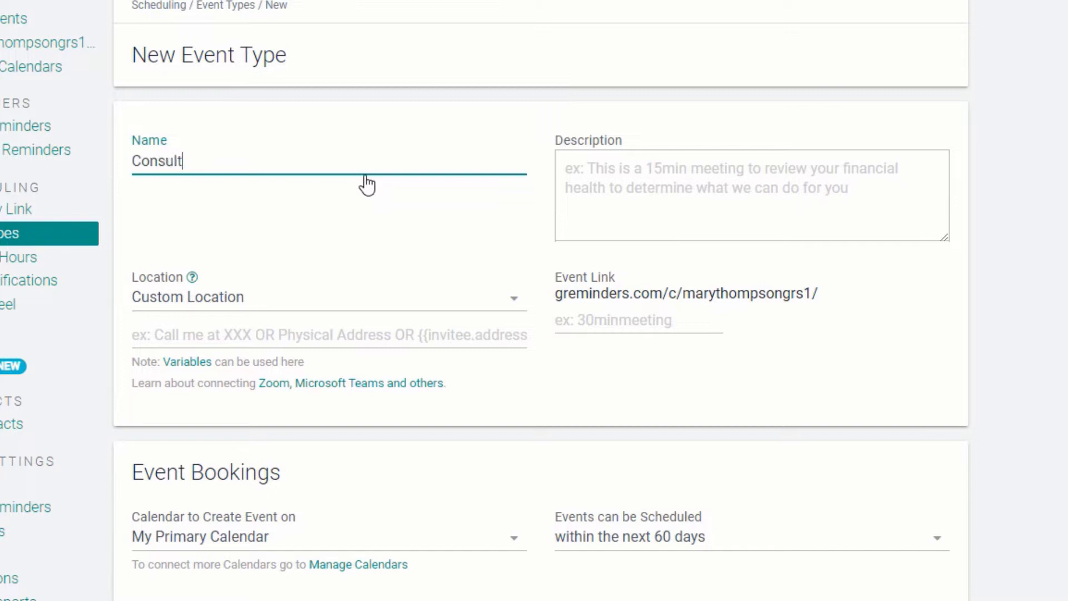
{"action": "type", "text": "ation"}
{"action": "left_click", "coordinate": [579, 173]}
{"action": "type", "text": "This is a 60 minute consultation with"}
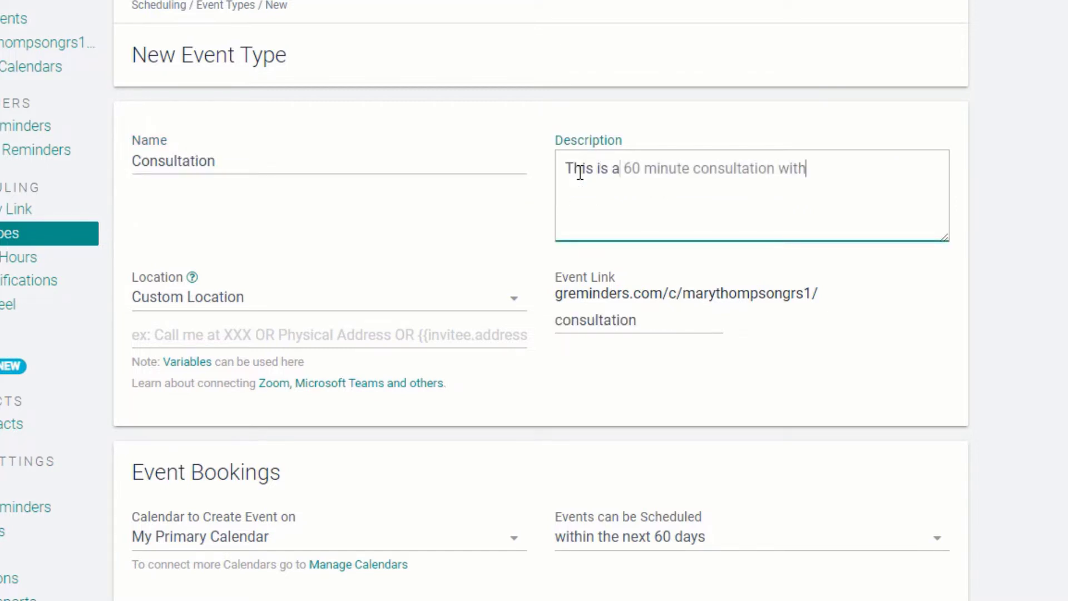
{"action": "type", "text": " me."}
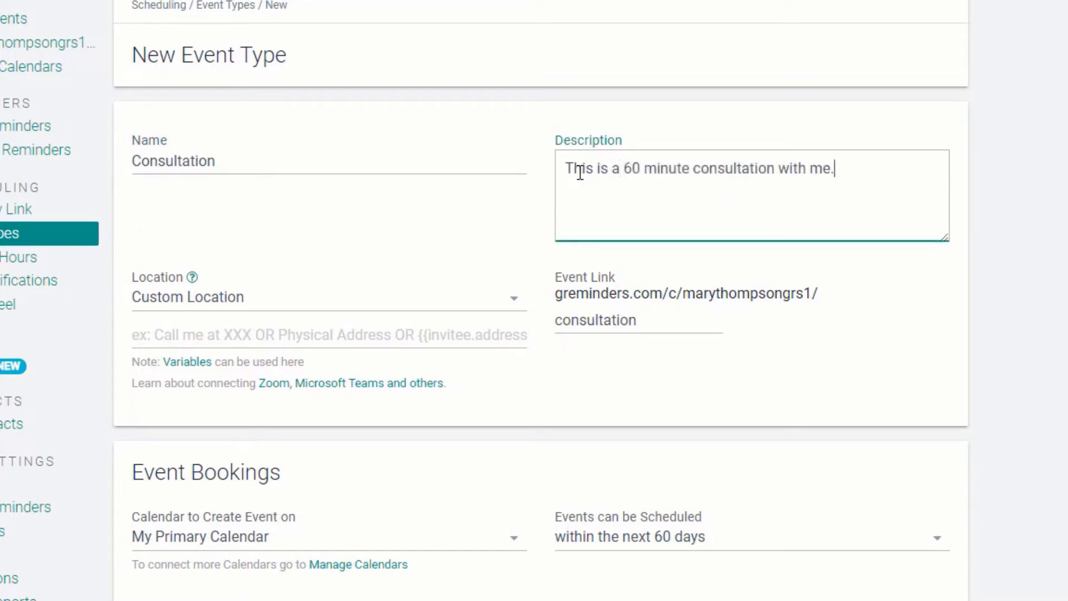
Set the location to Google Meet and the fixed duration to 60 minutes
{"action": "left_click", "coordinate": [440, 302]}
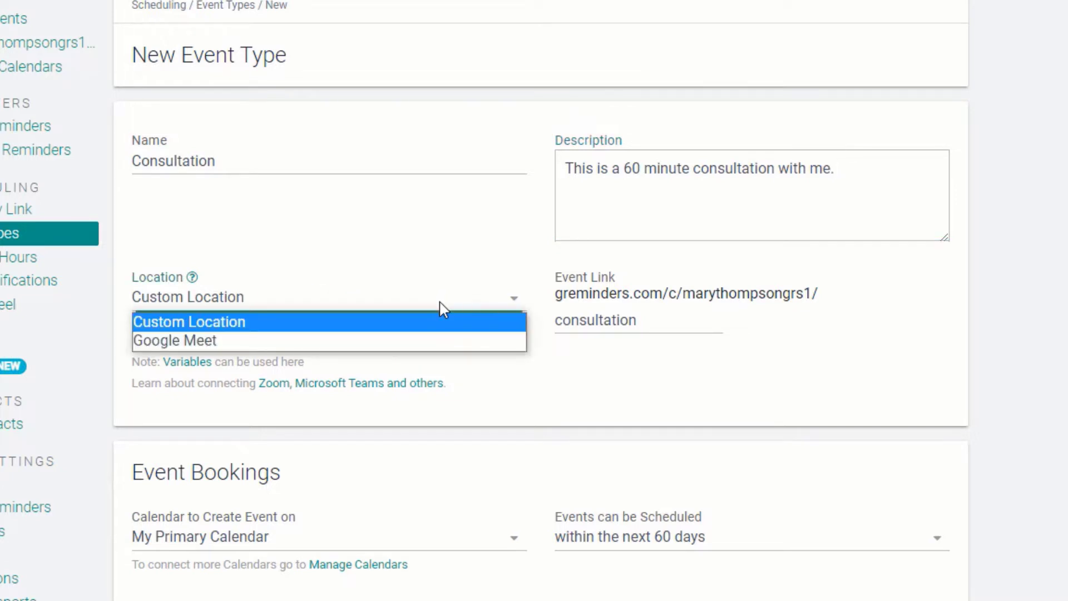
{"action": "left_click", "coordinate": [303, 340]}
{"action": "scroll", "coordinate": [309, 353], "scroll_direction": "down", "scroll_amount": 5}
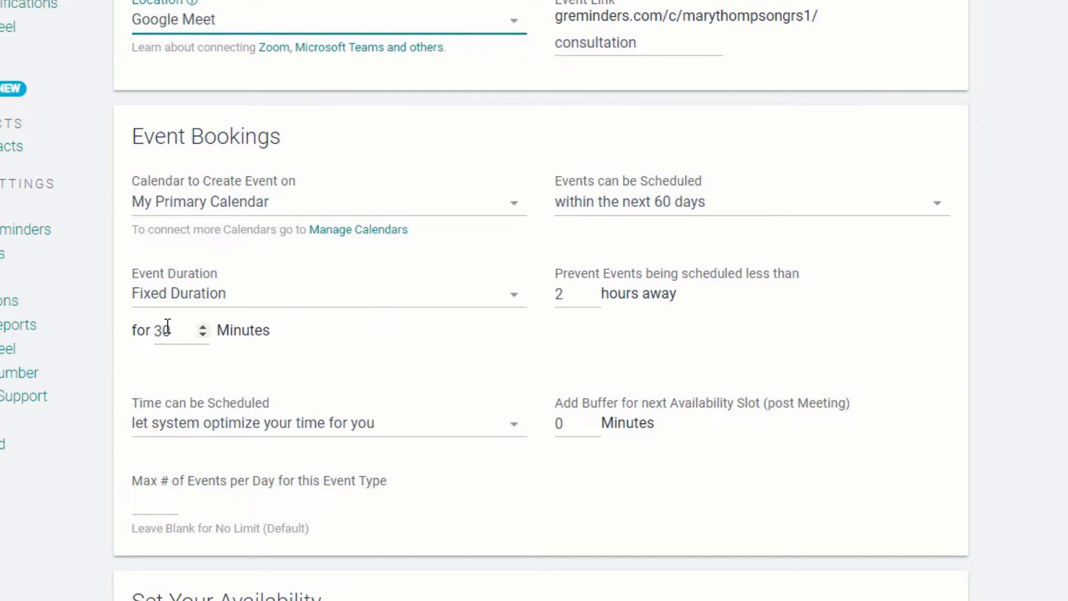
{"action": "left_click_drag", "start_coordinate": [171, 330], "coordinate": [156, 332]}
{"action": "type", "text": "60"}
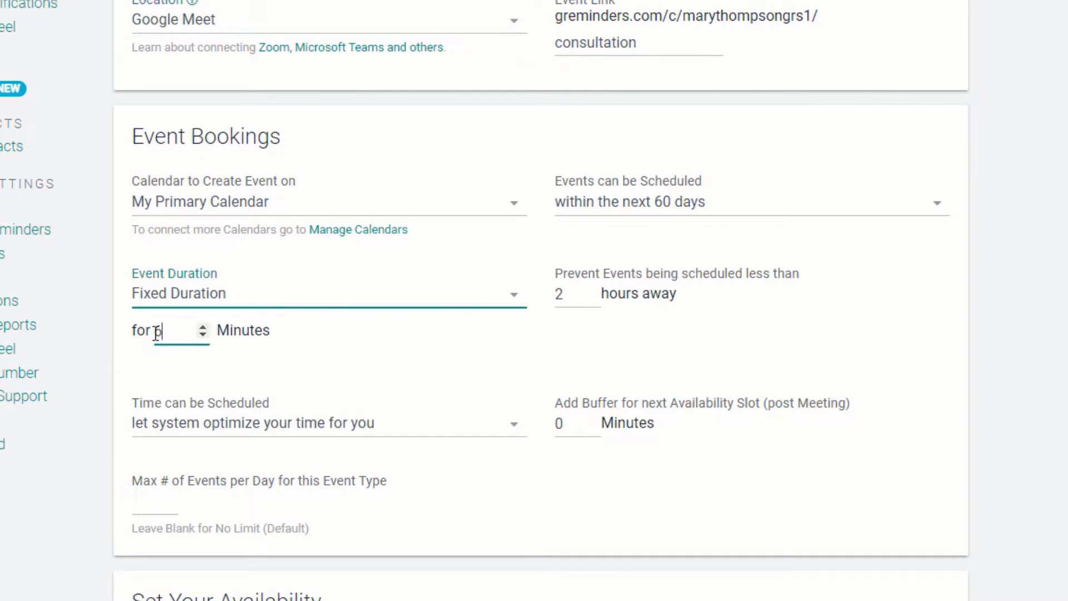
{"action": "left_click", "coordinate": [345, 350]}
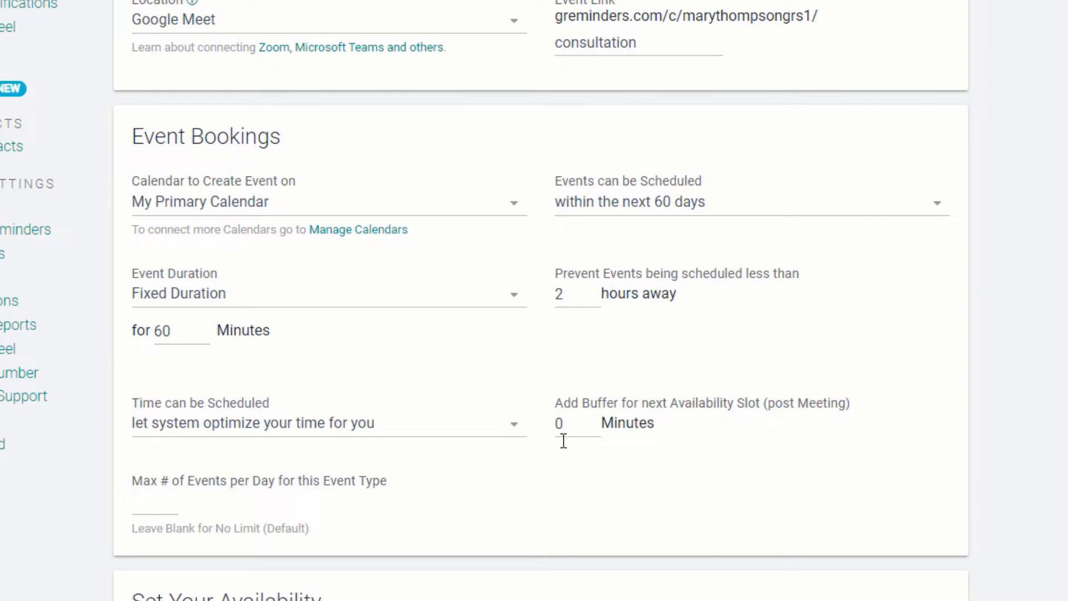
Allow bookings to be scheduled only on the hour
{"action": "left_click", "coordinate": [481, 428]}
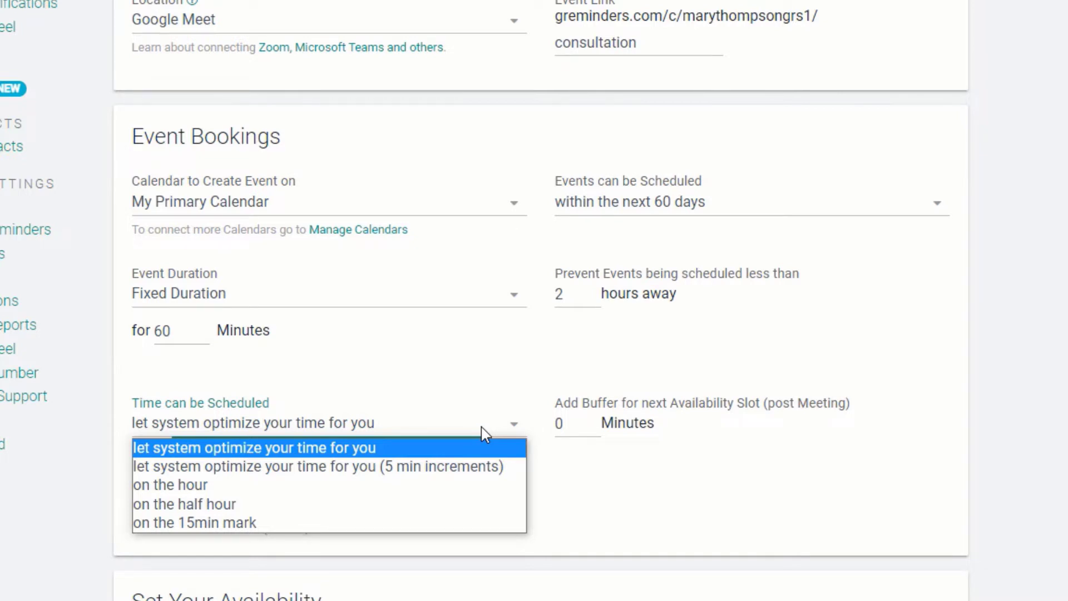
{"action": "left_click", "coordinate": [206, 487]}
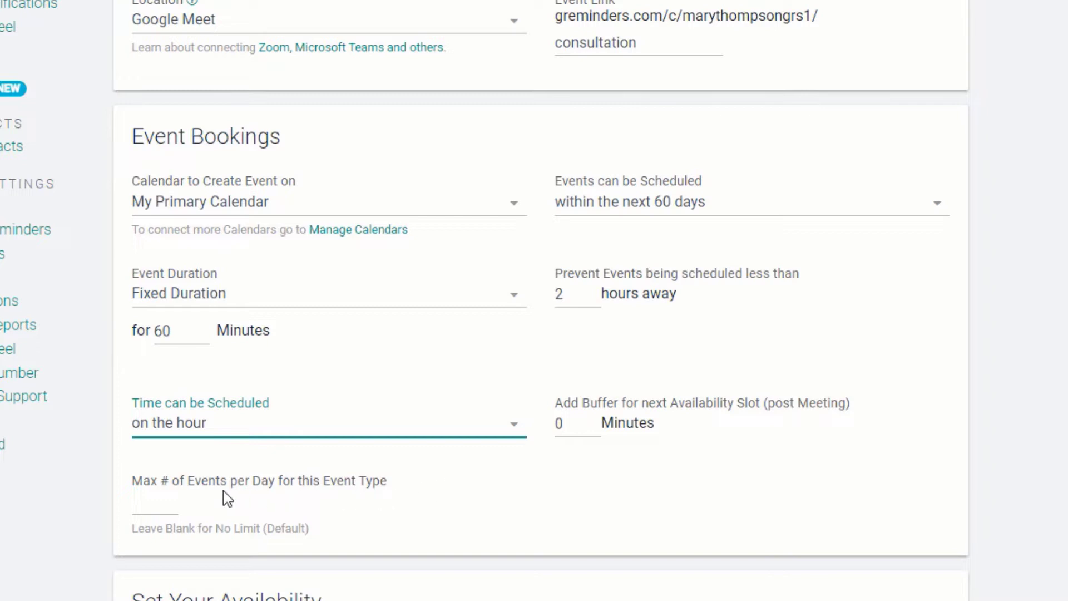
{"action": "scroll", "coordinate": [376, 486], "scroll_direction": "down", "scroll_amount": 8}
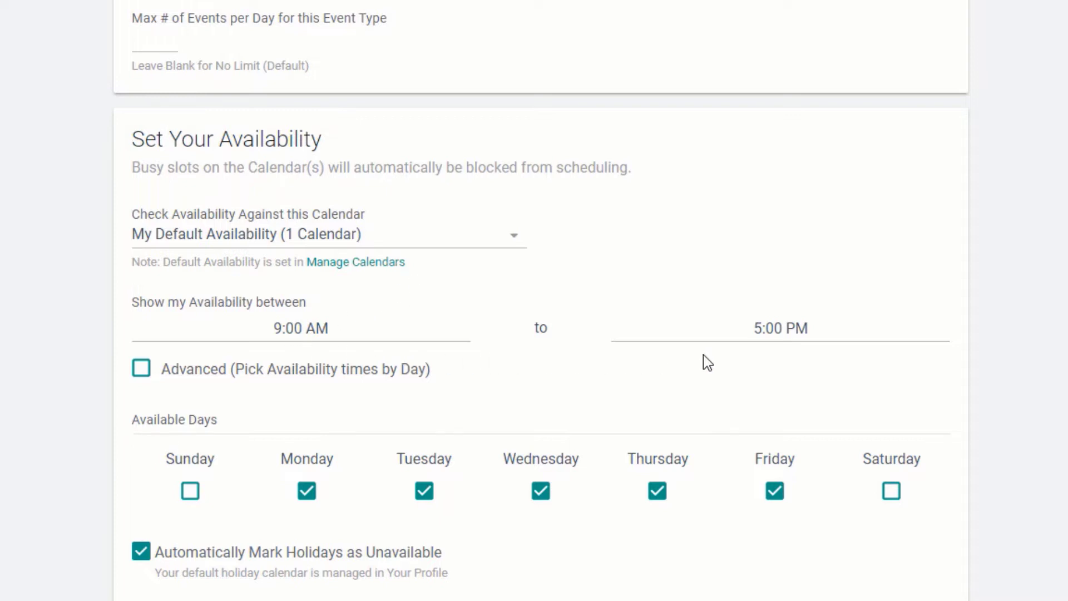
Switch to per-day availability and end Monday's first slot at 11:00 AM
{"action": "left_click", "coordinate": [141, 368]}
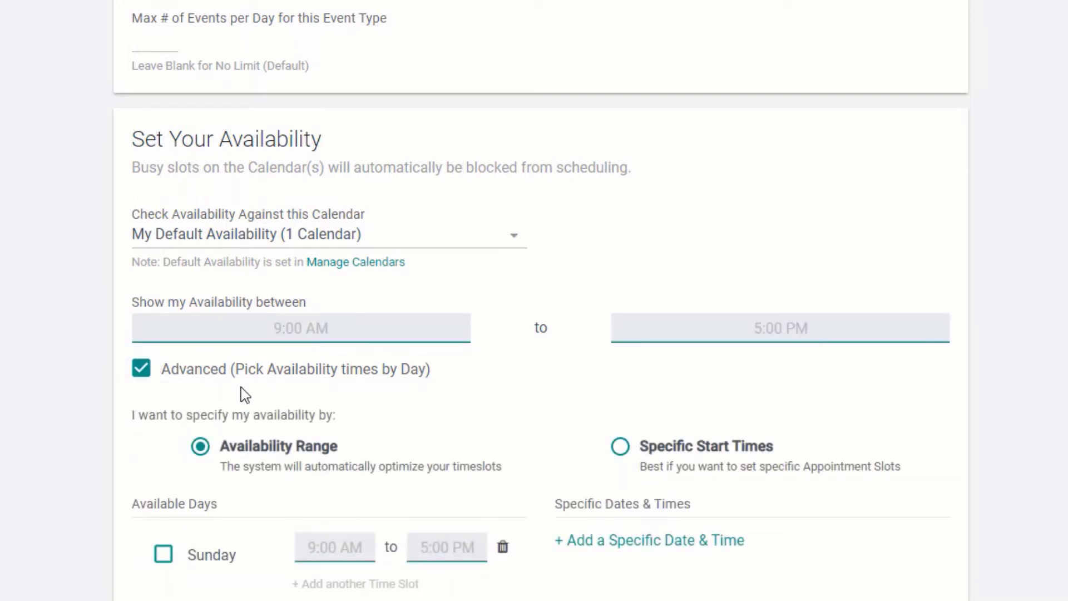
{"action": "scroll", "coordinate": [245, 394], "scroll_direction": "down", "scroll_amount": 8}
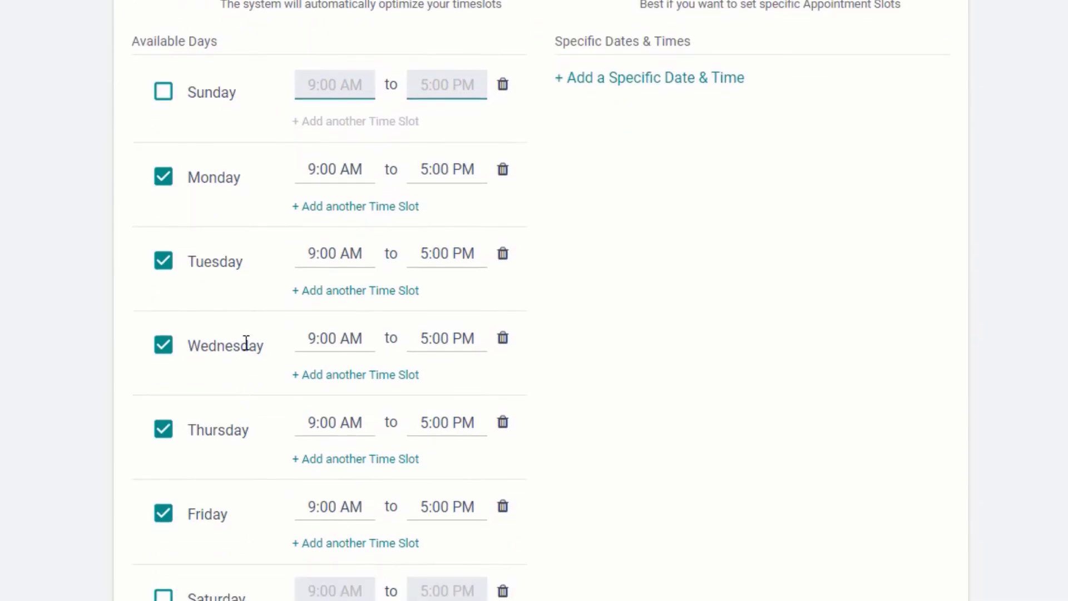
{"action": "left_click", "coordinate": [432, 175]}
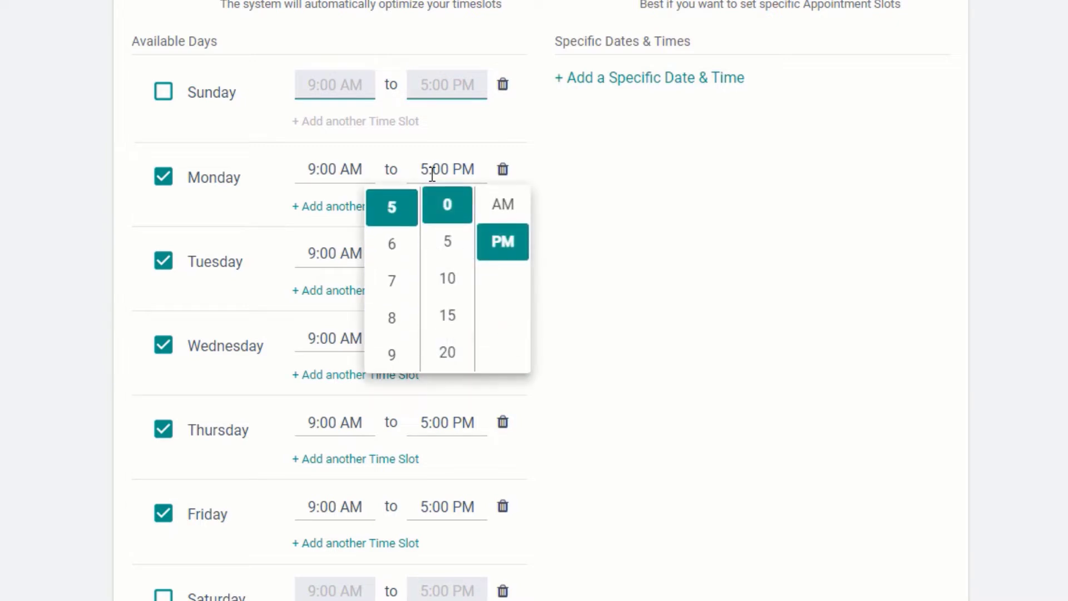
{"action": "scroll", "coordinate": [409, 239], "scroll_direction": "down", "scroll_amount": 2}
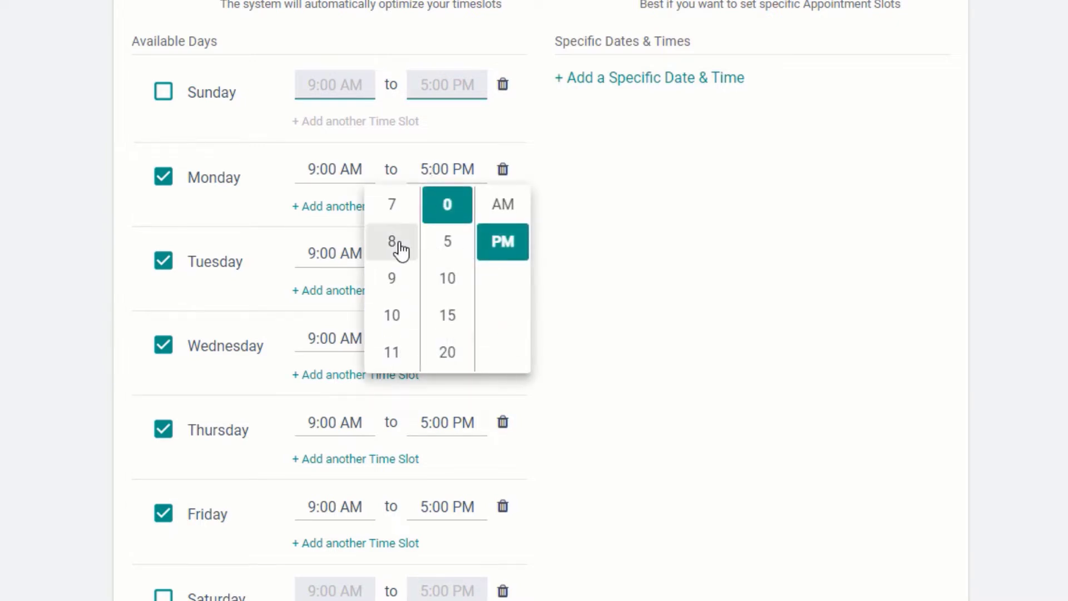
{"action": "left_click", "coordinate": [391, 353]}
{"action": "left_click", "coordinate": [500, 206]}
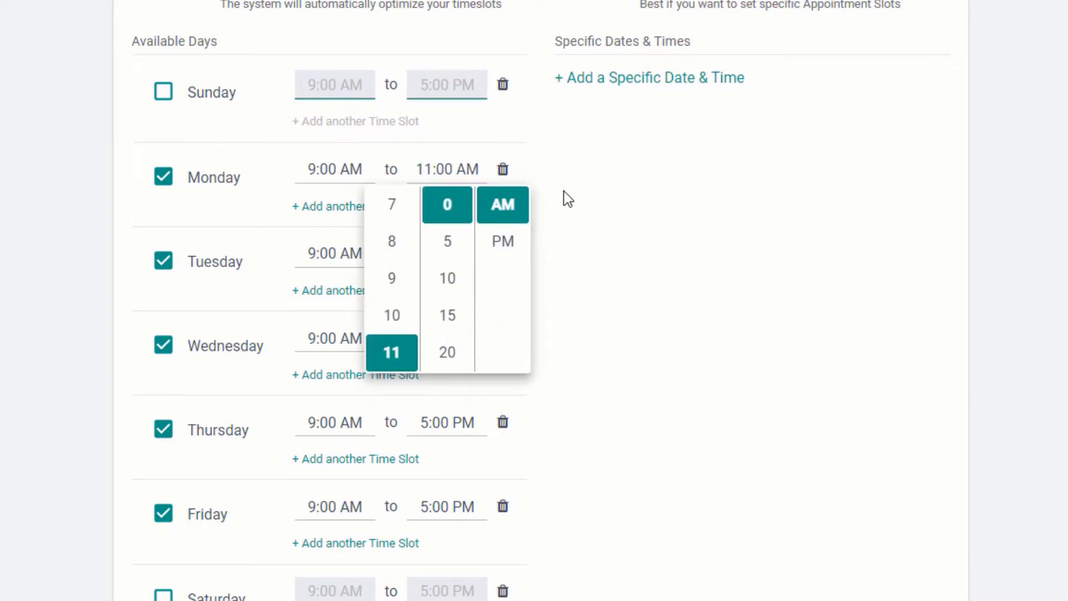
{"action": "left_click", "coordinate": [563, 192]}
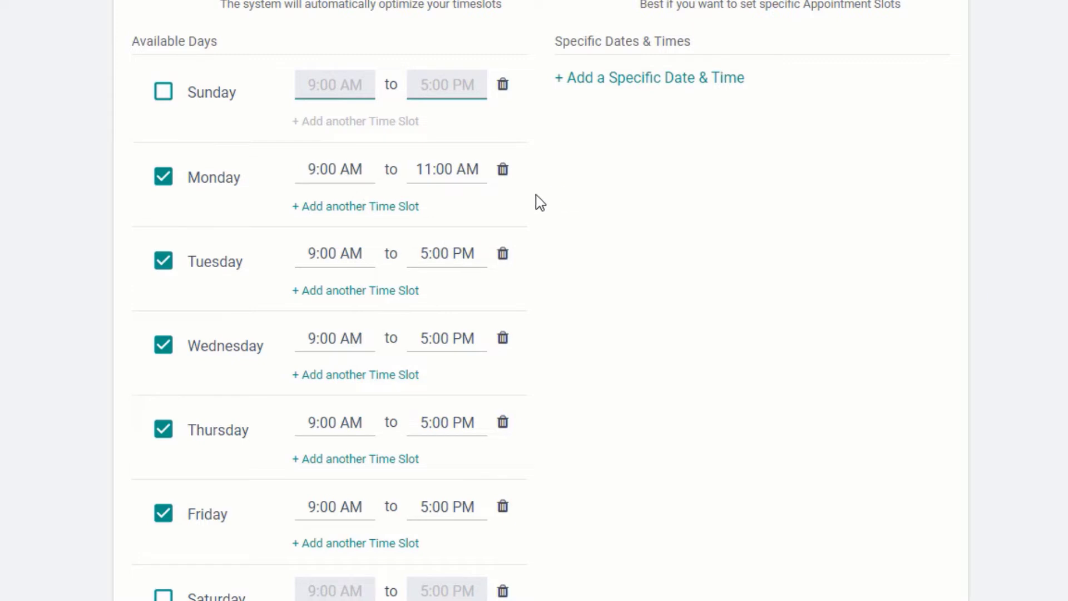
Add a second Monday slot running from 1:00 PM to 5:00 PM
{"action": "left_click", "coordinate": [401, 206]}
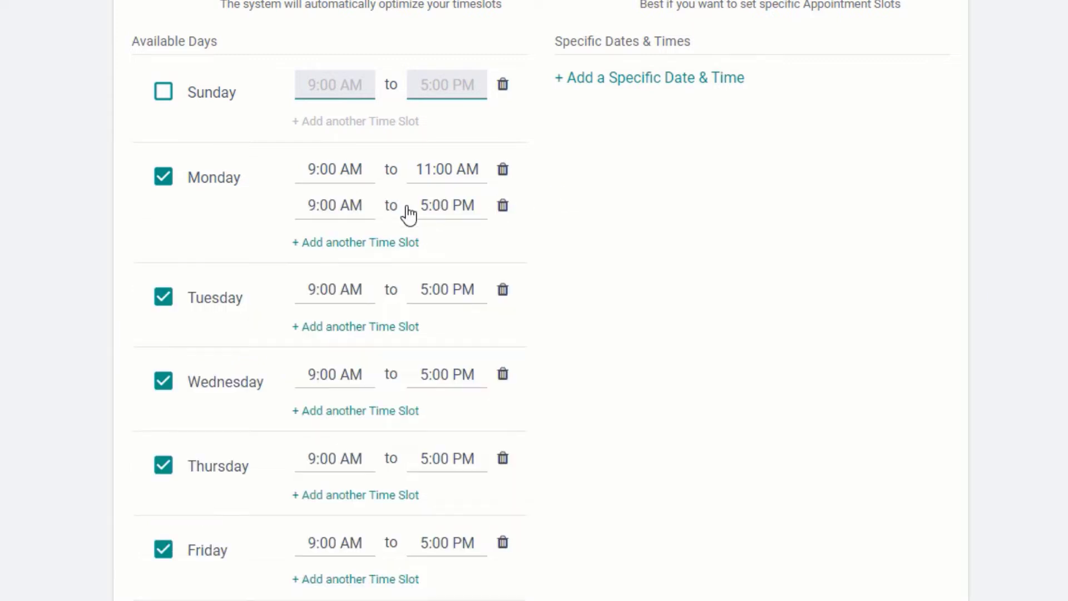
{"action": "left_click", "coordinate": [362, 206]}
{"action": "scroll", "coordinate": [301, 274], "scroll_direction": "up", "scroll_amount": 3}
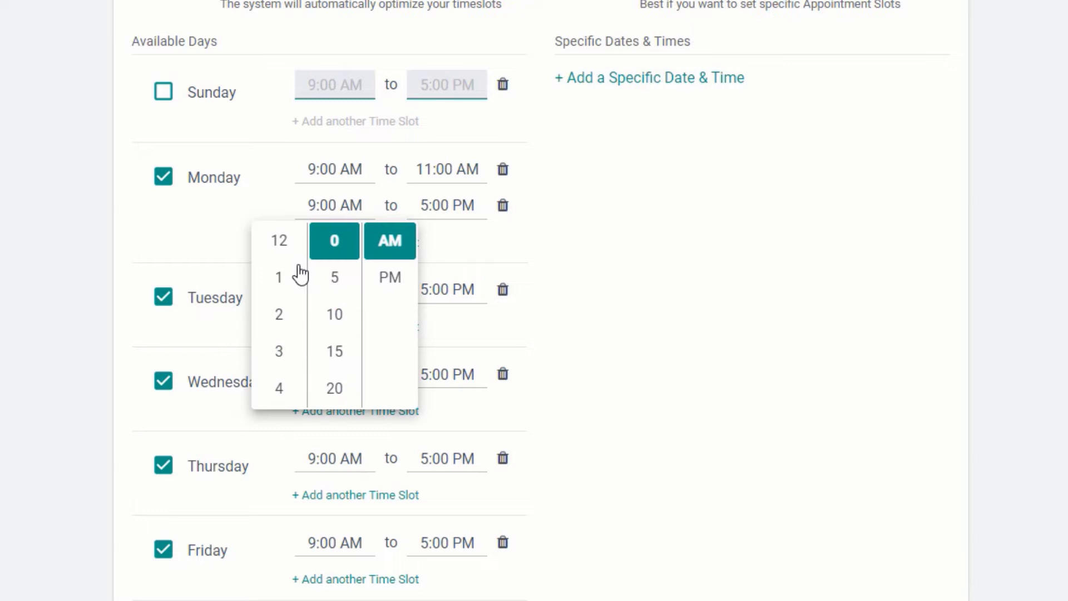
{"action": "left_click", "coordinate": [287, 278]}
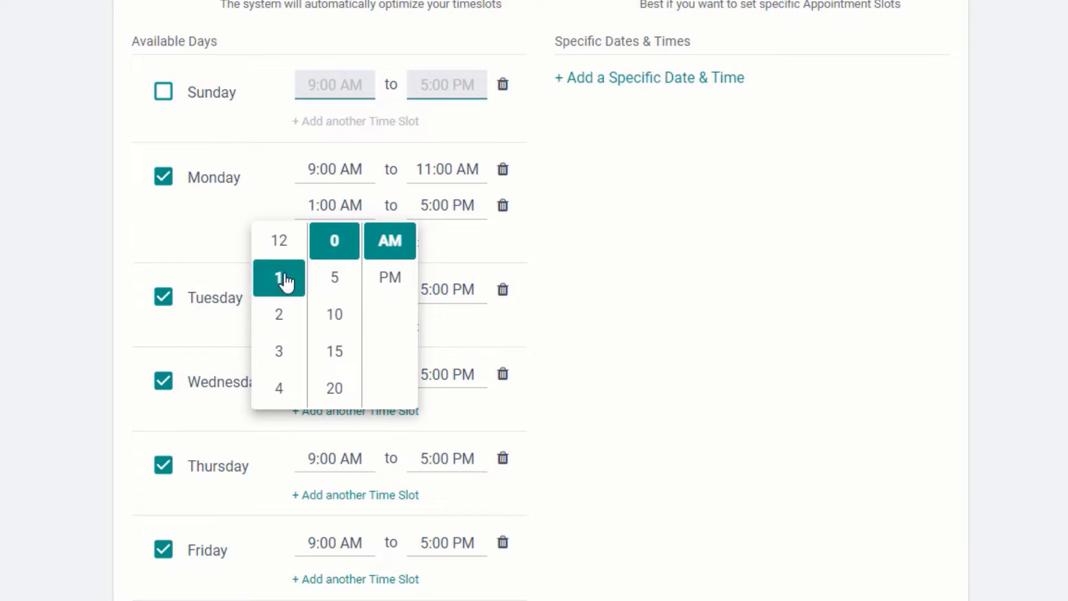
{"action": "left_click", "coordinate": [392, 276]}
{"action": "left_click", "coordinate": [562, 224]}
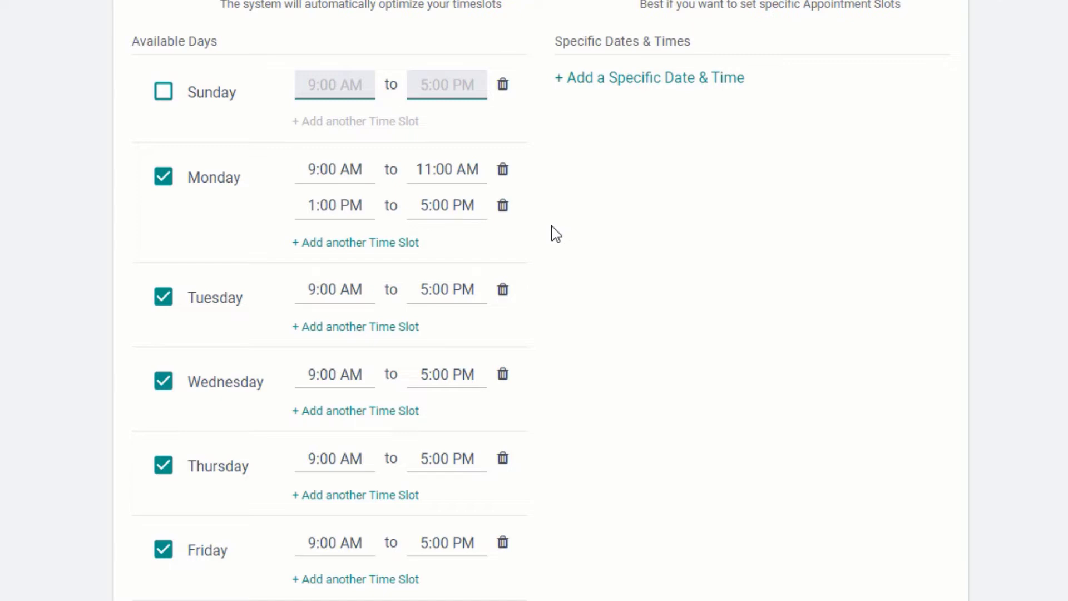
Add and save the pre-booking question 'What is your age?'
{"action": "scroll", "coordinate": [556, 233], "scroll_direction": "down", "scroll_amount": 12}
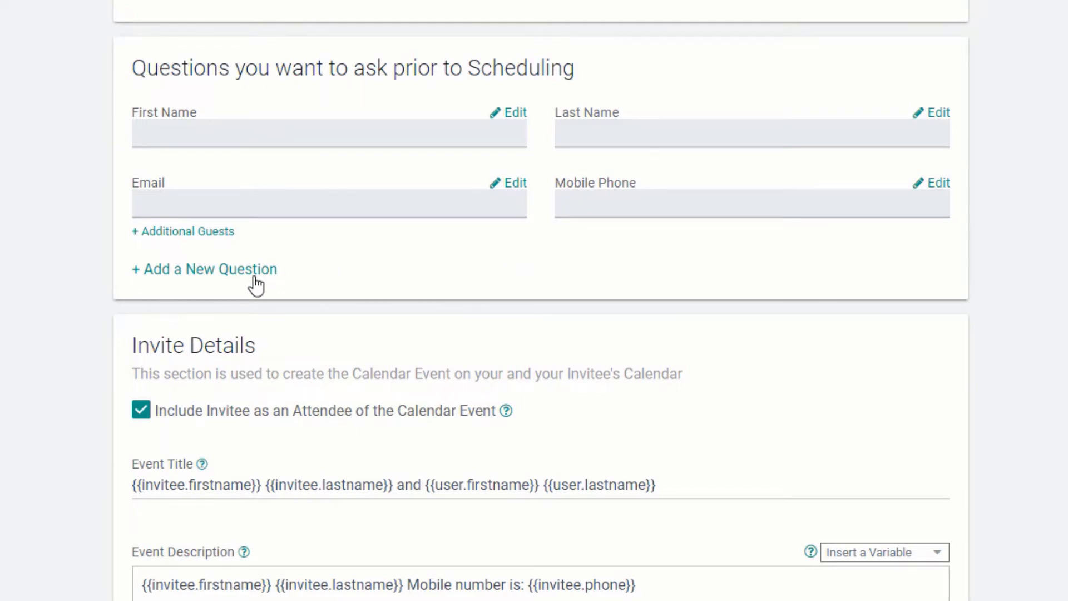
{"action": "left_click", "coordinate": [254, 277]}
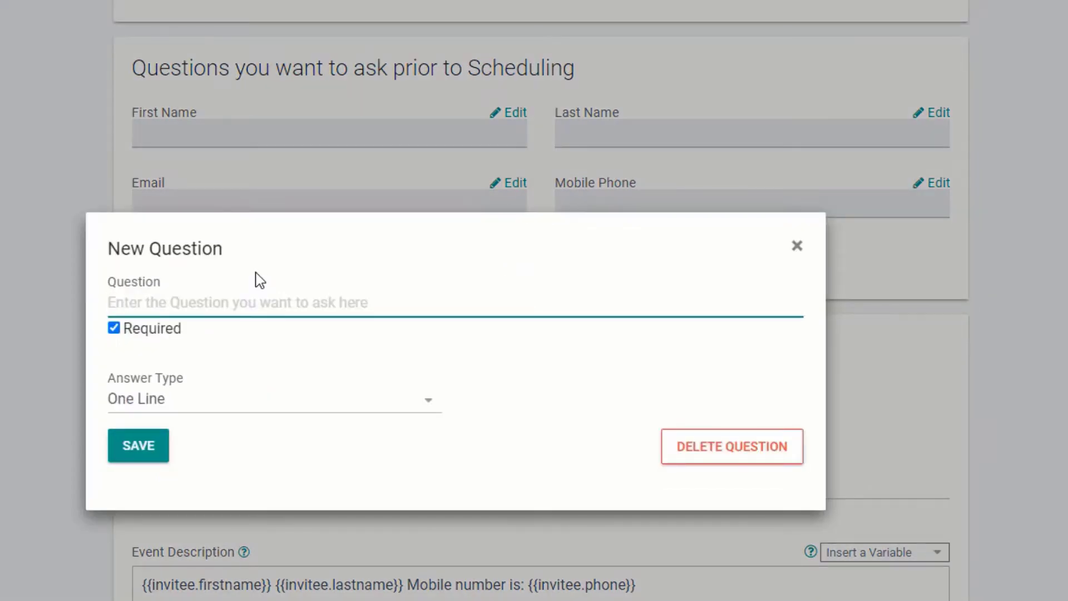
{"action": "type", "text": "What is"}
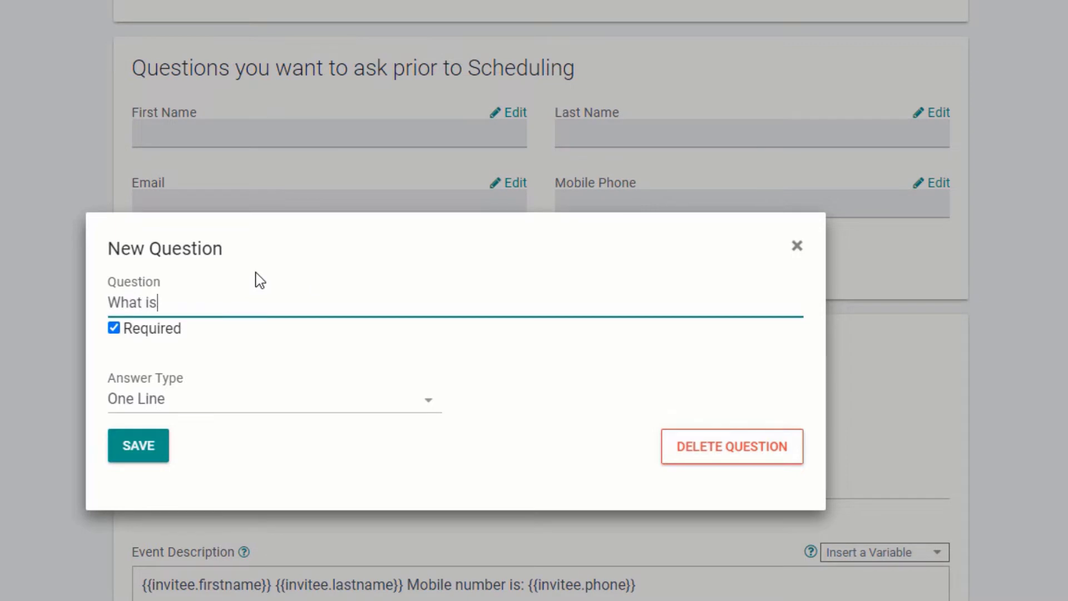
{"action": "type", "text": " your age?"}
{"action": "left_click", "coordinate": [137, 447]}
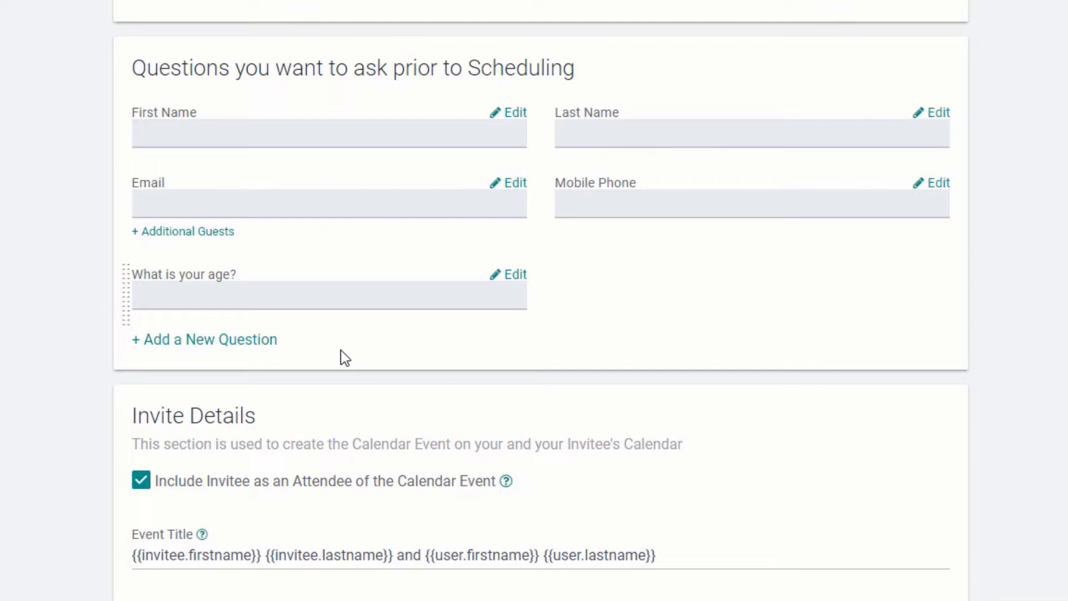
{"action": "scroll", "coordinate": [343, 358], "scroll_direction": "down", "scroll_amount": 6}
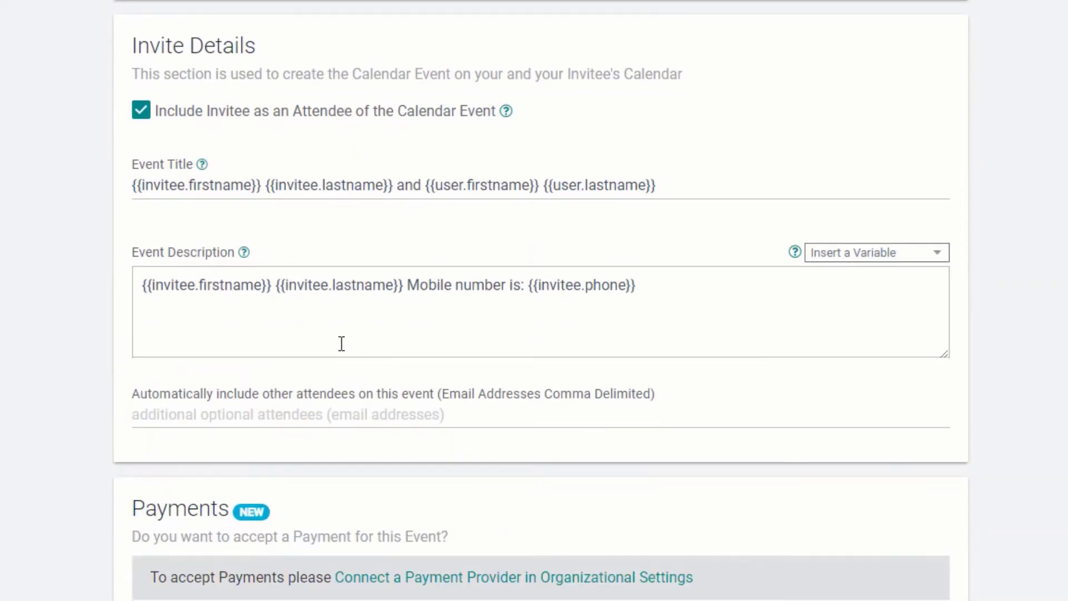
Append 'for Consultation' to the end of the event title
{"action": "left_click", "coordinate": [267, 186]}
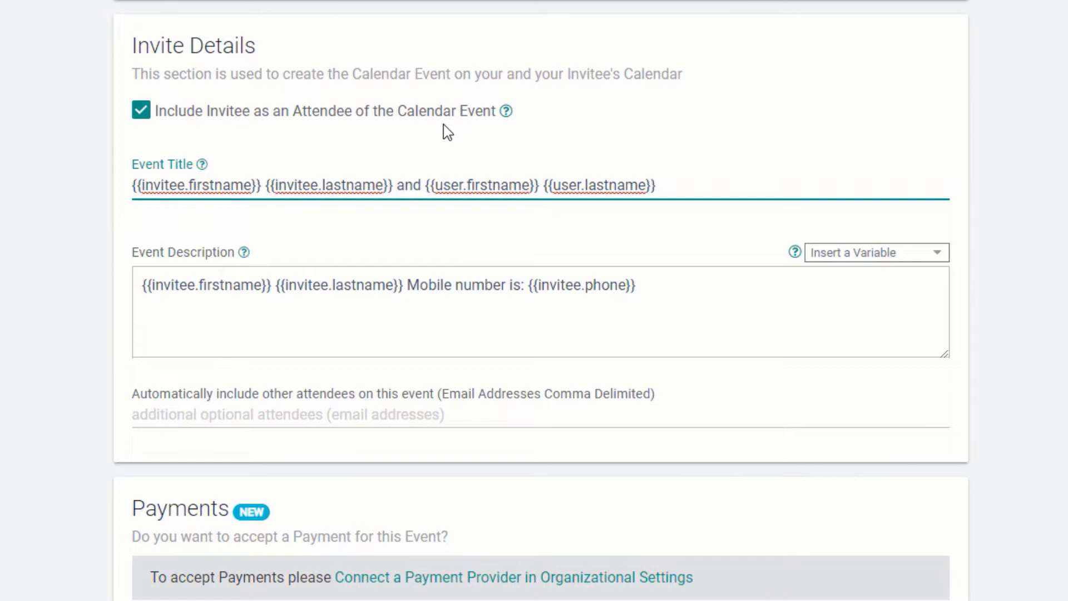
{"action": "left_click", "coordinate": [667, 185]}
{"action": "type", "text": "for Consultation"}
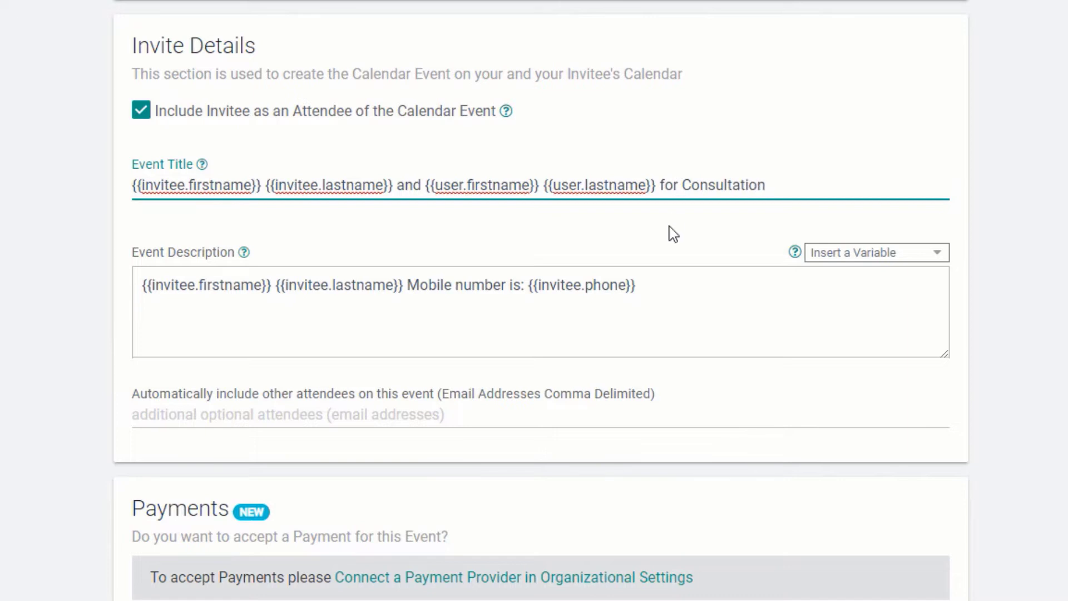
Add 'Age:' plus the 'What is your age?' answer variable to the event description
{"action": "left_click", "coordinate": [660, 283]}
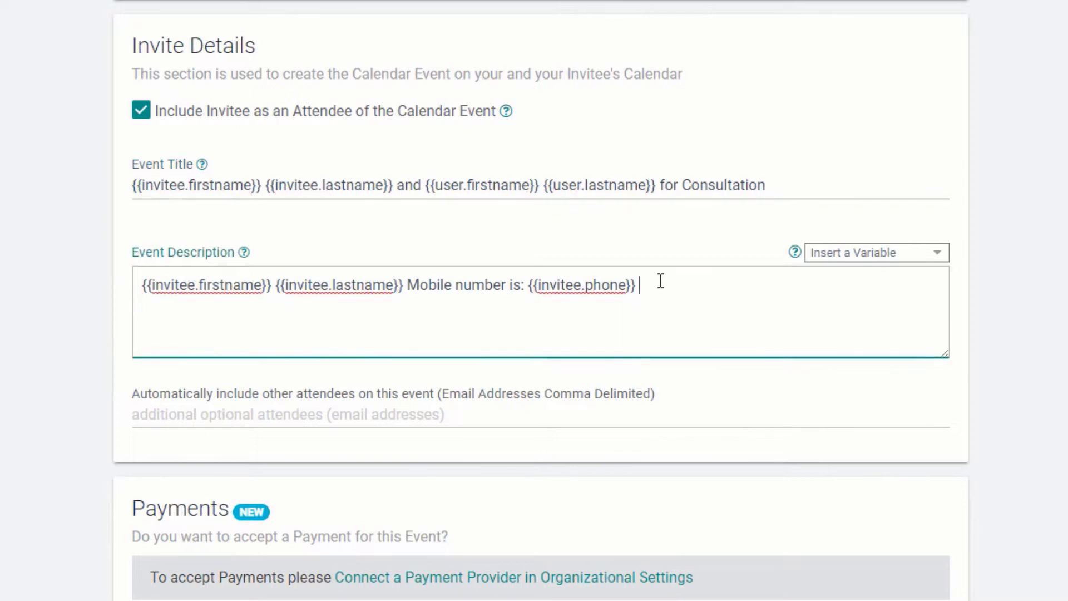
{"action": "type", "text": "Age:"}
{"action": "left_click", "coordinate": [900, 256]}
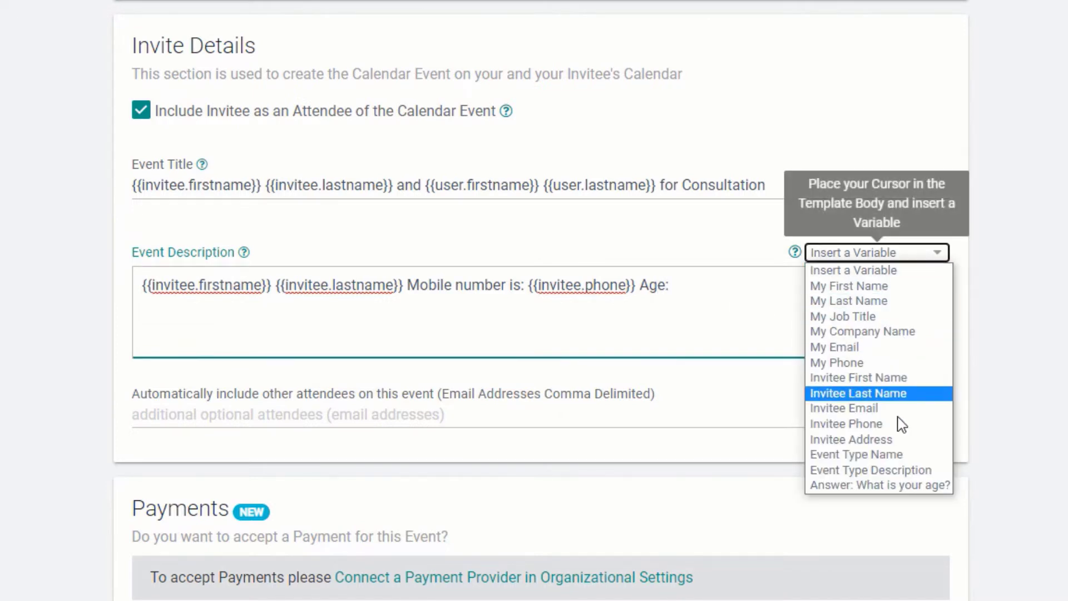
{"action": "left_click", "coordinate": [878, 486]}
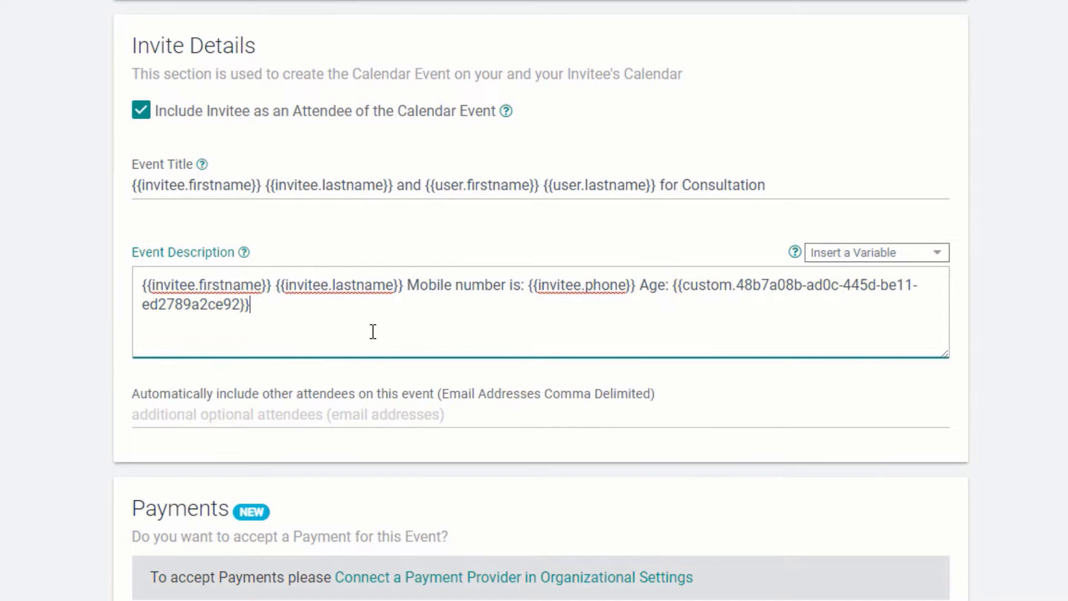
{"action": "scroll", "coordinate": [339, 337], "scroll_direction": "down", "scroll_amount": 2}
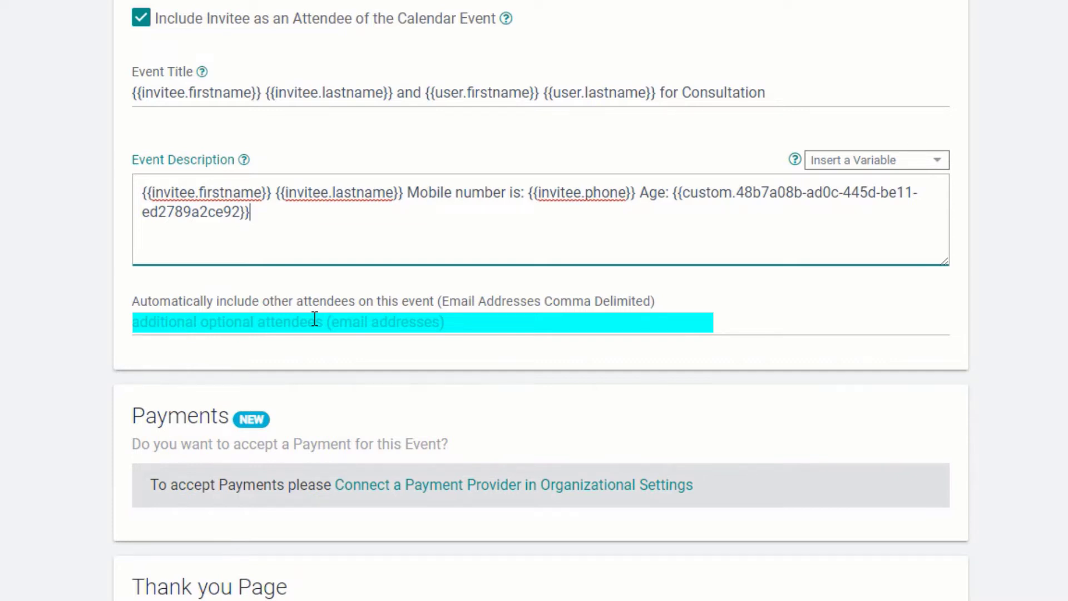
Keep the standard thank-you page and My Link listing, then create the Consultation event type
{"action": "scroll", "coordinate": [310, 331], "scroll_direction": "down", "scroll_amount": 3}
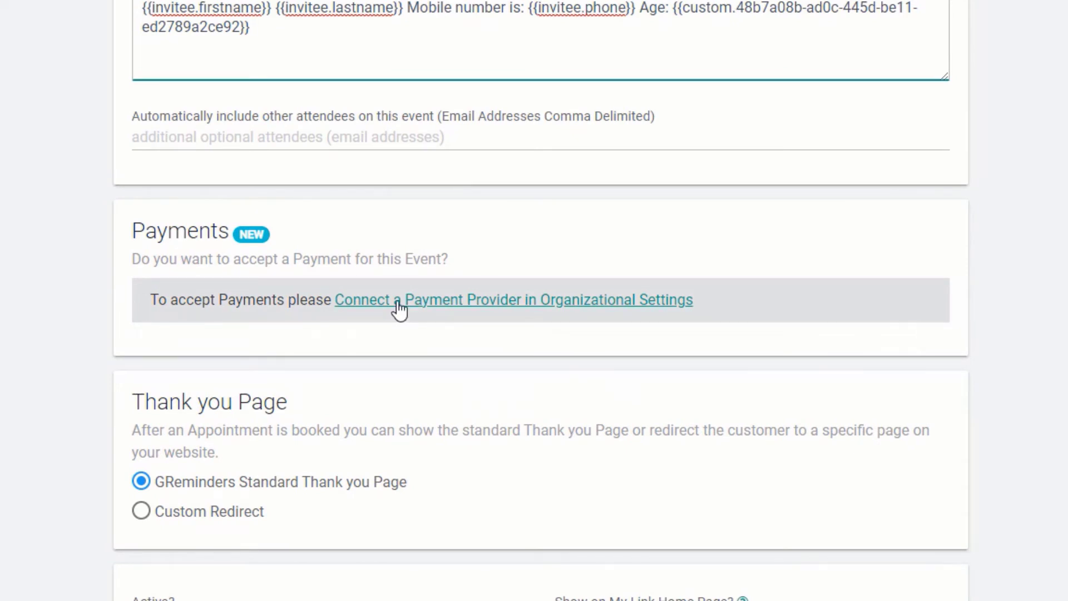
{"action": "scroll", "coordinate": [384, 352], "scroll_direction": "down", "scroll_amount": 1}
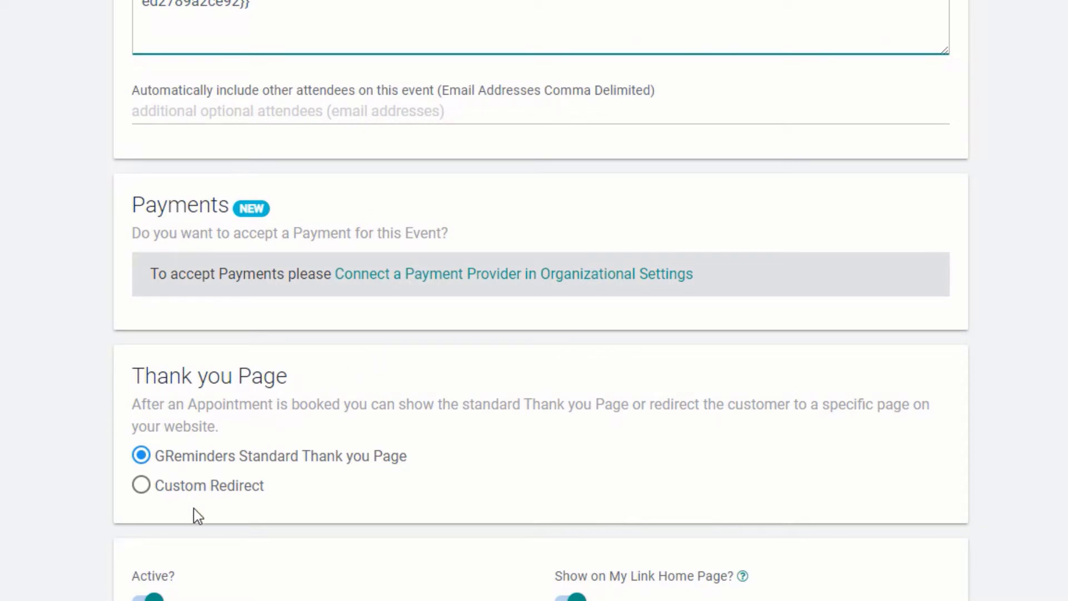
{"action": "left_click", "coordinate": [142, 486]}
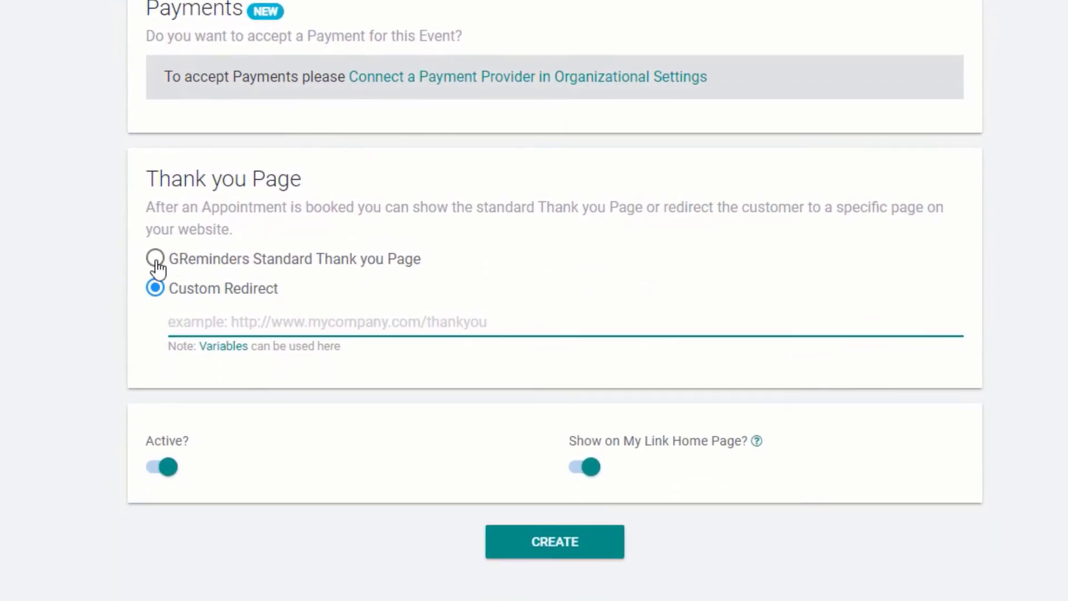
{"action": "left_click", "coordinate": [153, 280]}
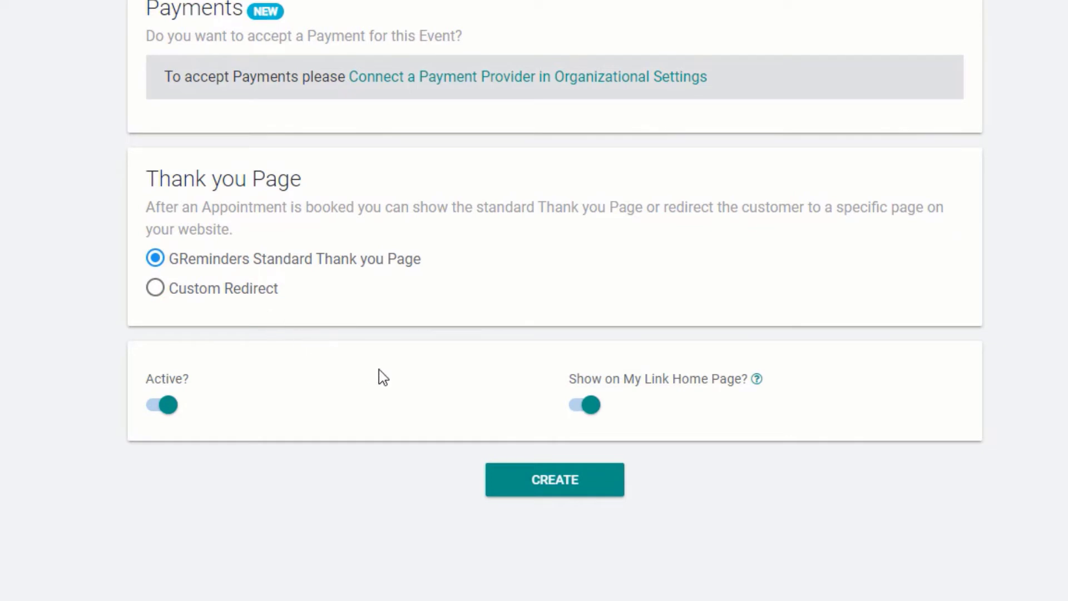
{"action": "left_click", "coordinate": [581, 406]}
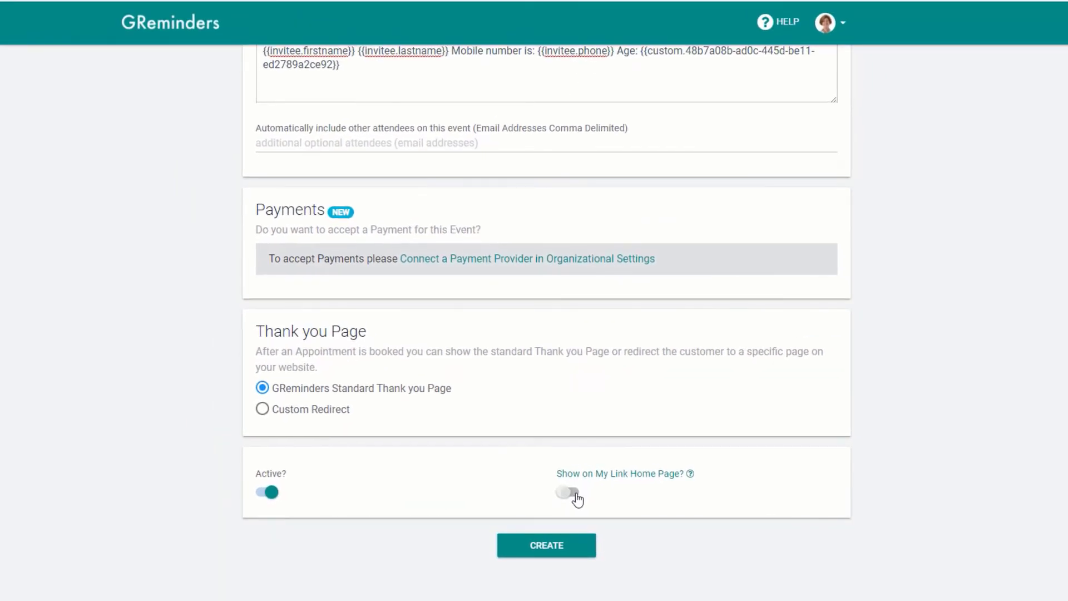
{"action": "left_click", "coordinate": [572, 495]}
{"action": "left_click", "coordinate": [547, 546]}
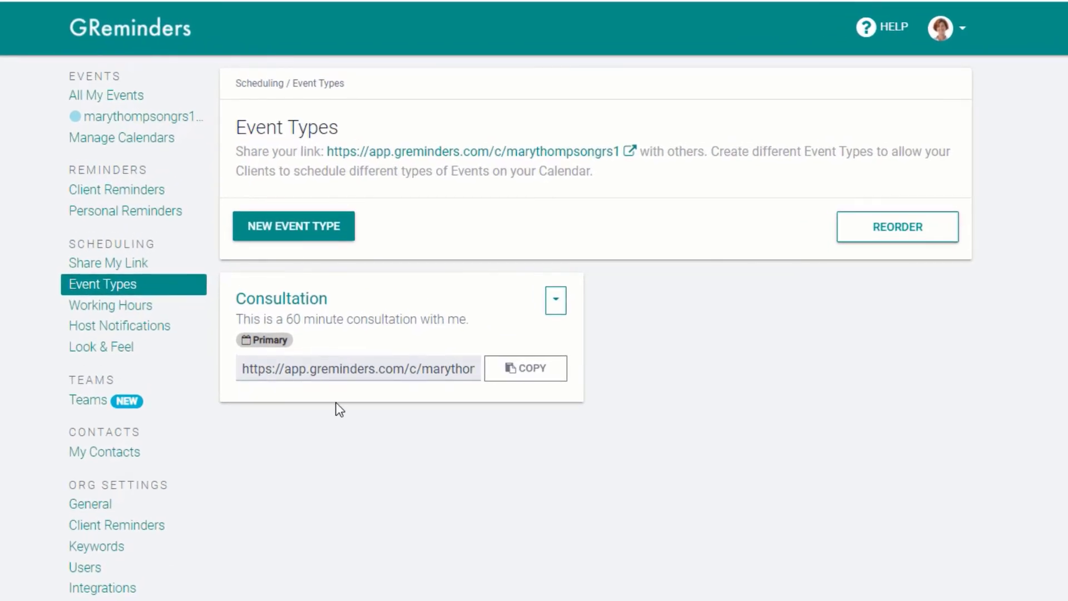
In Client Reminders settings, enable Writeback Status Confirmation to Source Calendar
{"action": "left_click", "coordinate": [141, 193]}
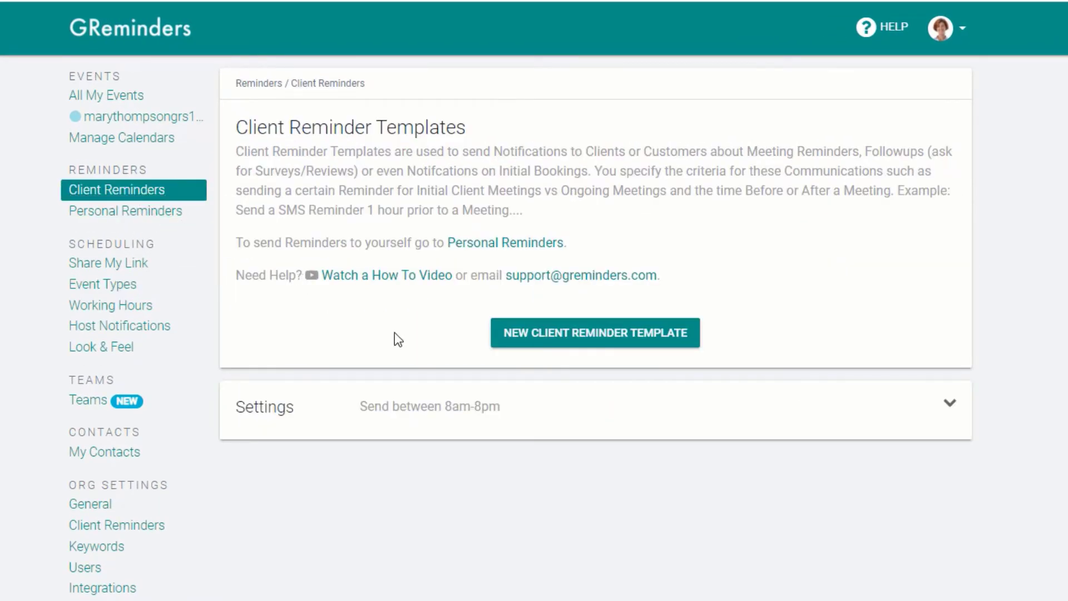
{"action": "left_click", "coordinate": [950, 409]}
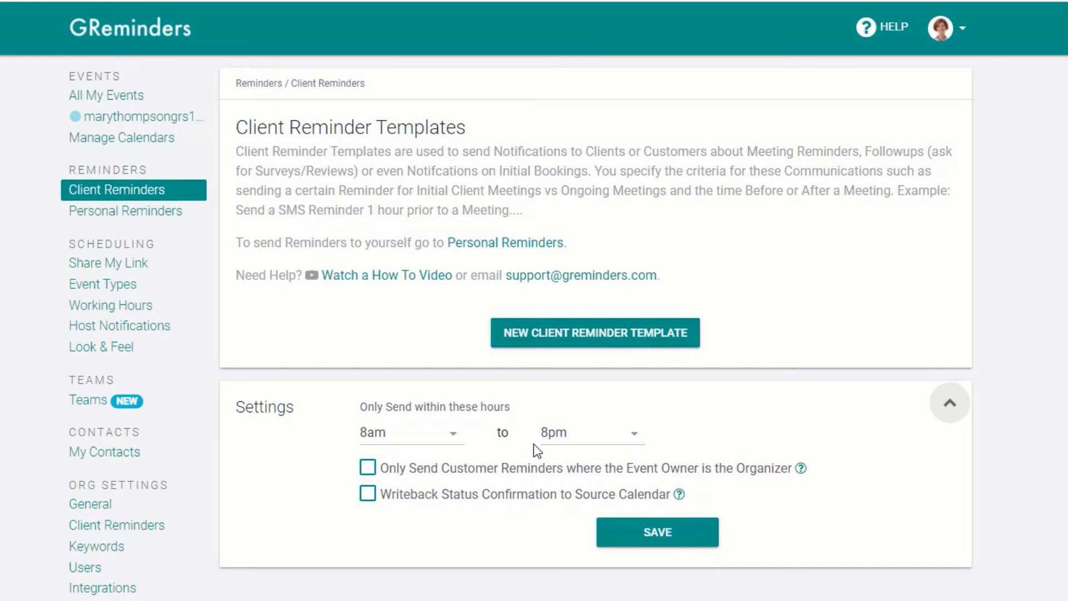
{"action": "left_click", "coordinate": [372, 497]}
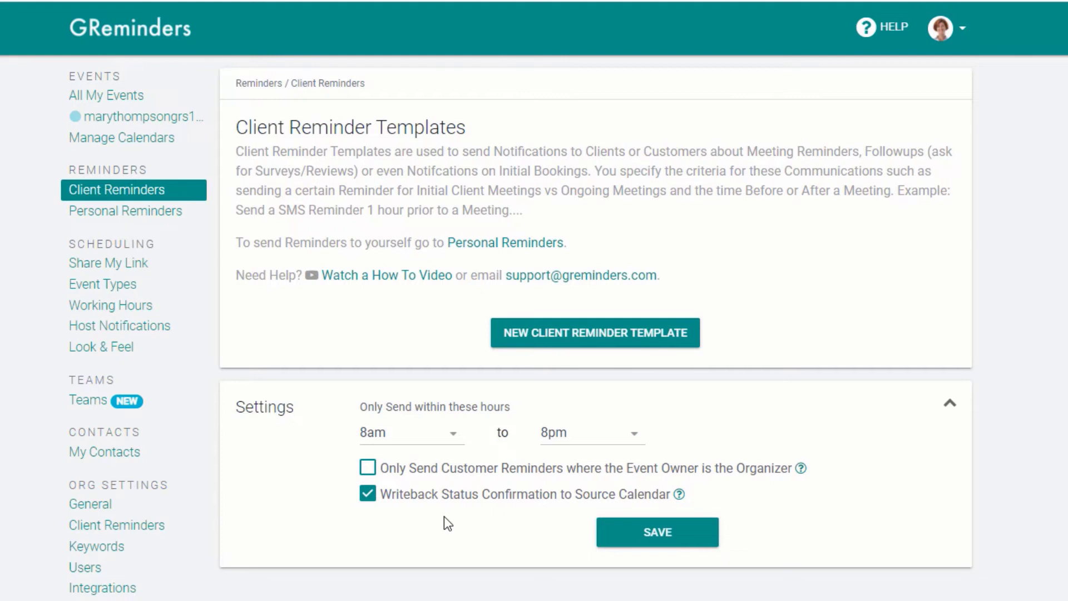
Save the settings, then create an SMS reminder '24 Hour Reminder' sent 24 hours before
{"action": "left_click", "coordinate": [655, 531]}
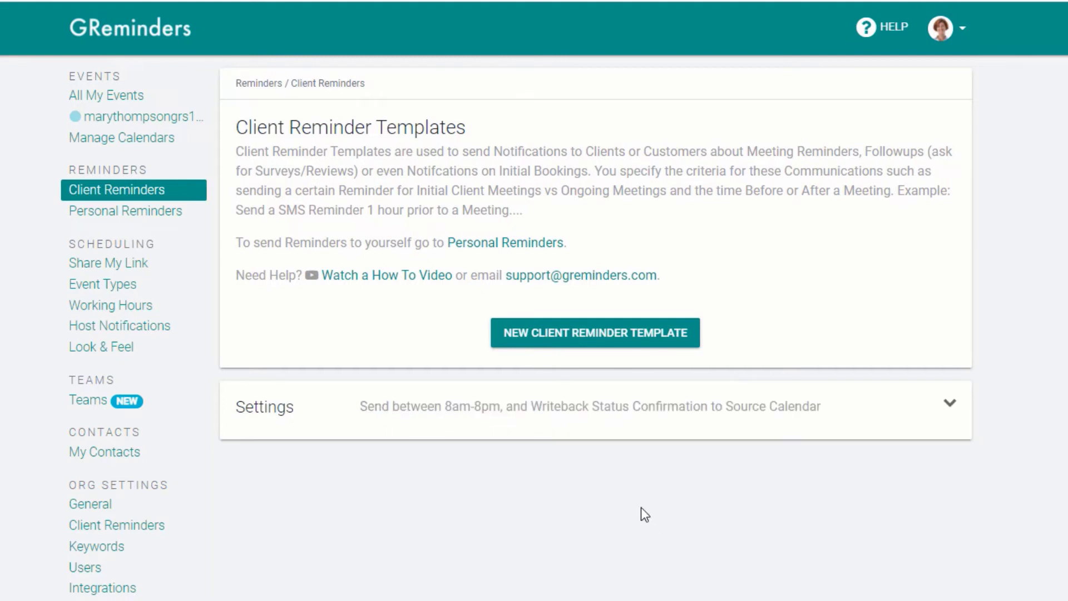
{"action": "left_click", "coordinate": [592, 343]}
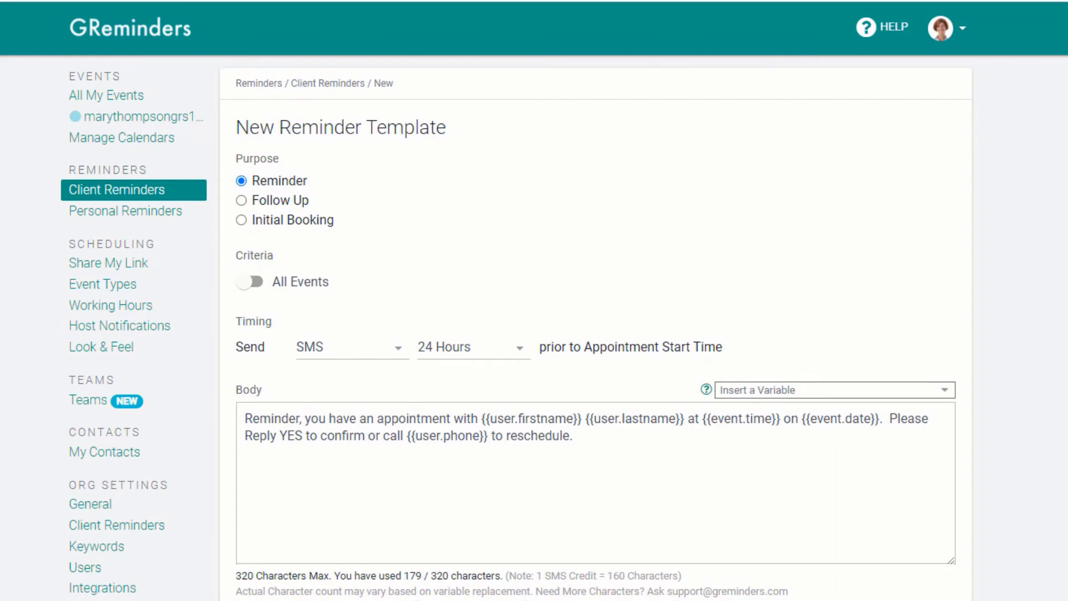
{"action": "left_click", "coordinate": [396, 544]}
{"action": "type", "text": "24 Hour Reminder"}
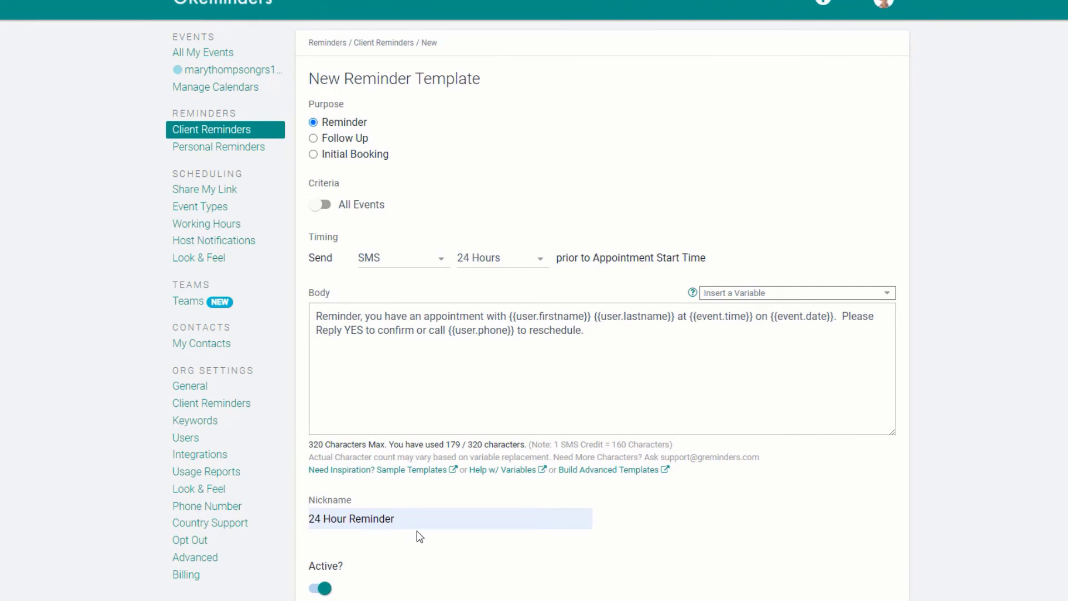
{"action": "scroll", "coordinate": [420, 537], "scroll_direction": "down", "scroll_amount": 2}
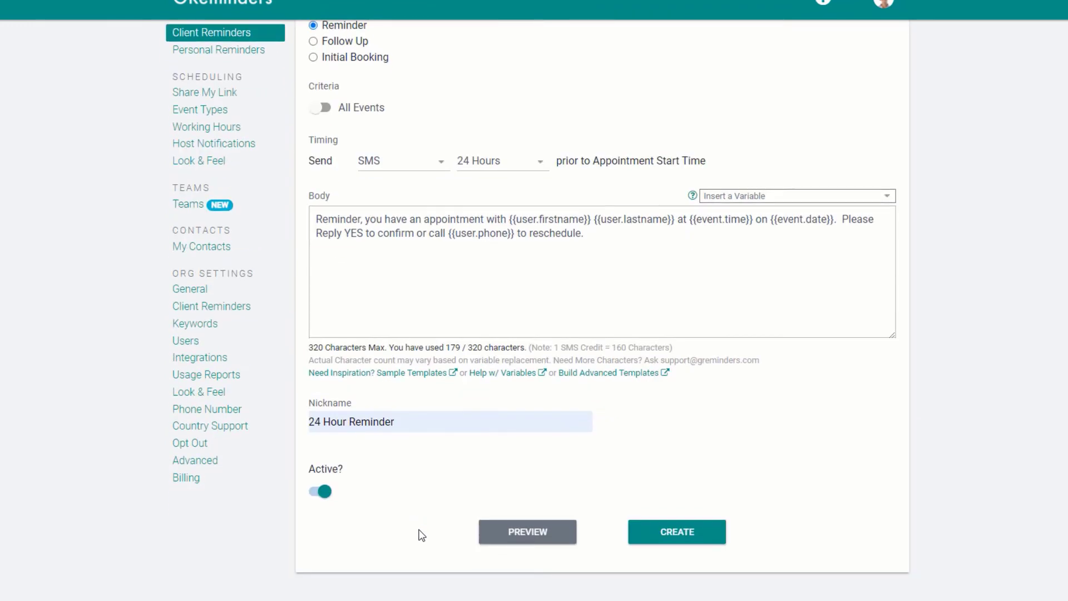
{"action": "left_click", "coordinate": [659, 533]}
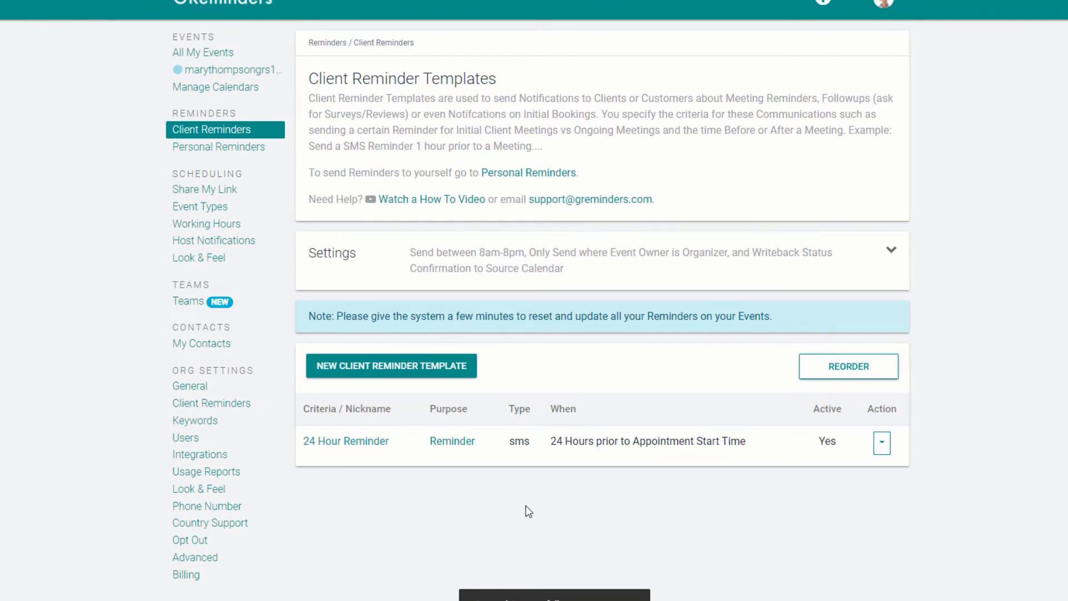
{"action": "left_click", "coordinate": [404, 367]}
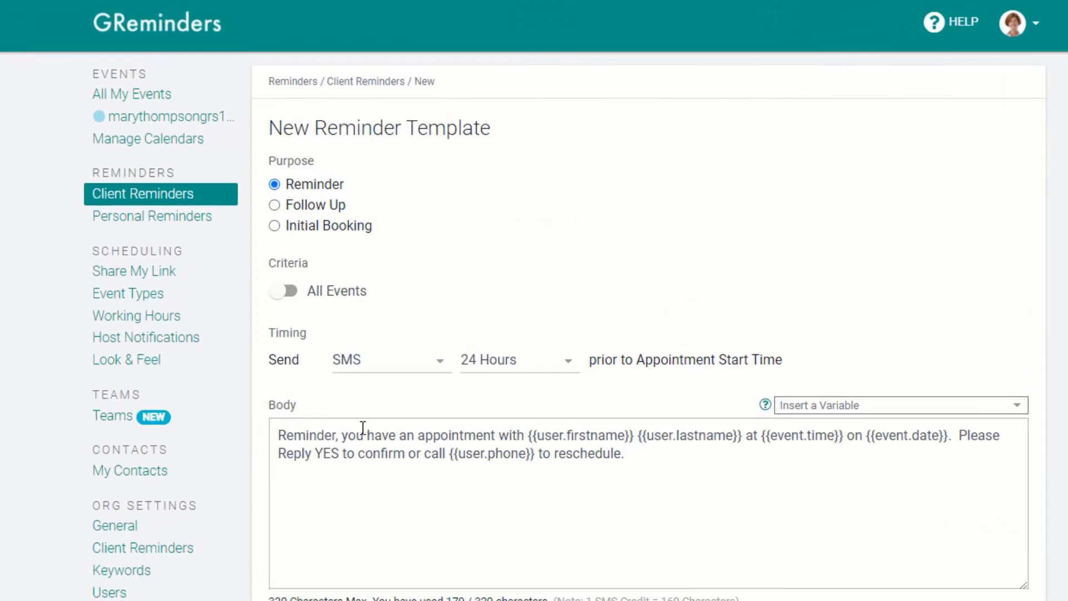
Limit the new reminder with custom criteria to events whose status is unconfirmed
{"action": "left_click", "coordinate": [292, 292]}
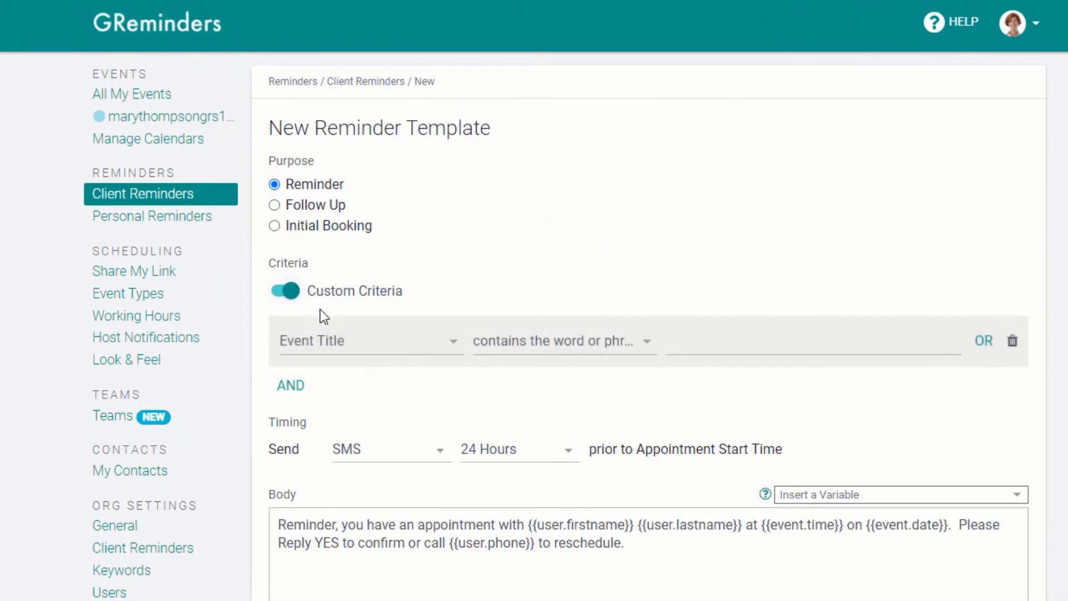
{"action": "left_click", "coordinate": [398, 349]}
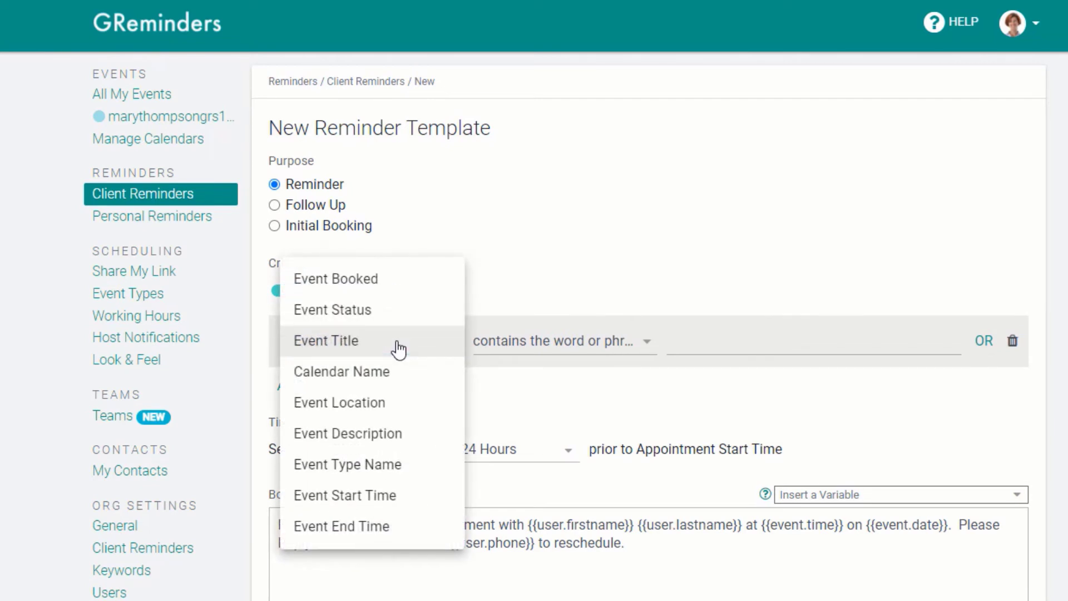
{"action": "left_click", "coordinate": [381, 315]}
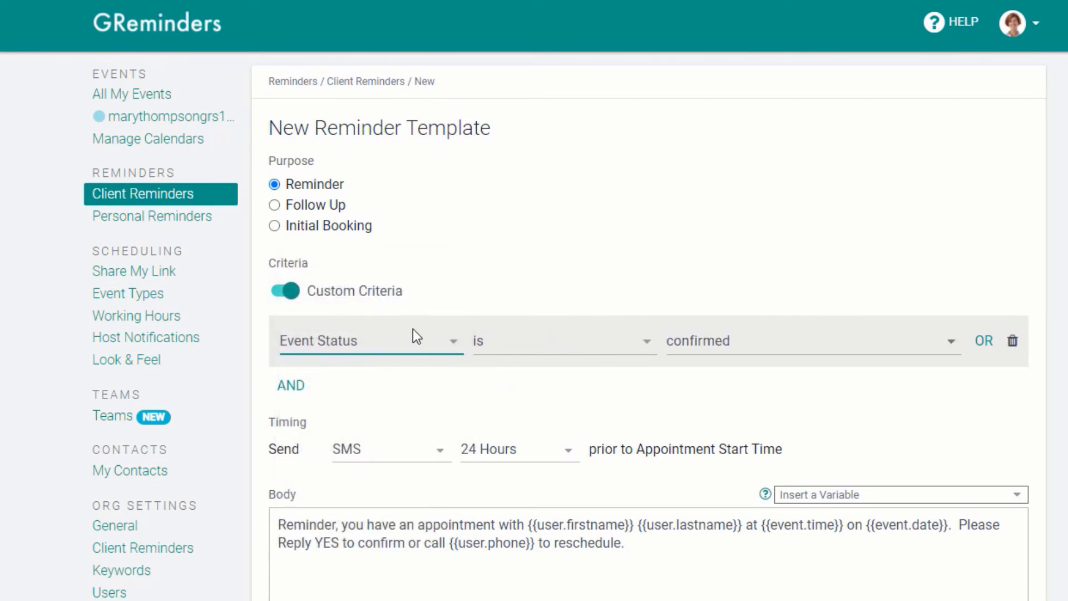
{"action": "left_click", "coordinate": [698, 345]}
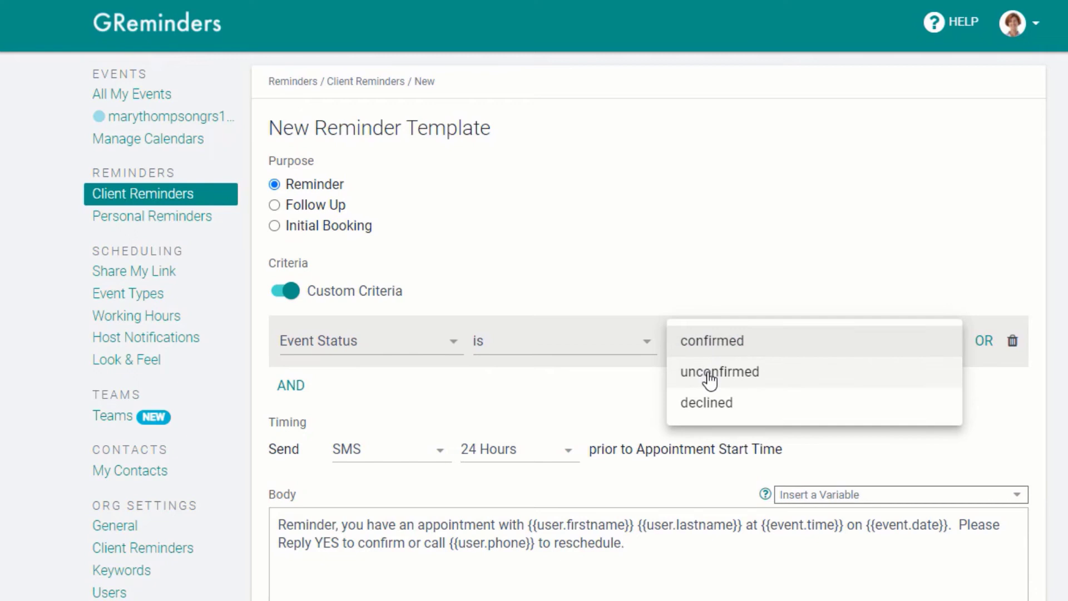
{"action": "left_click", "coordinate": [706, 384]}
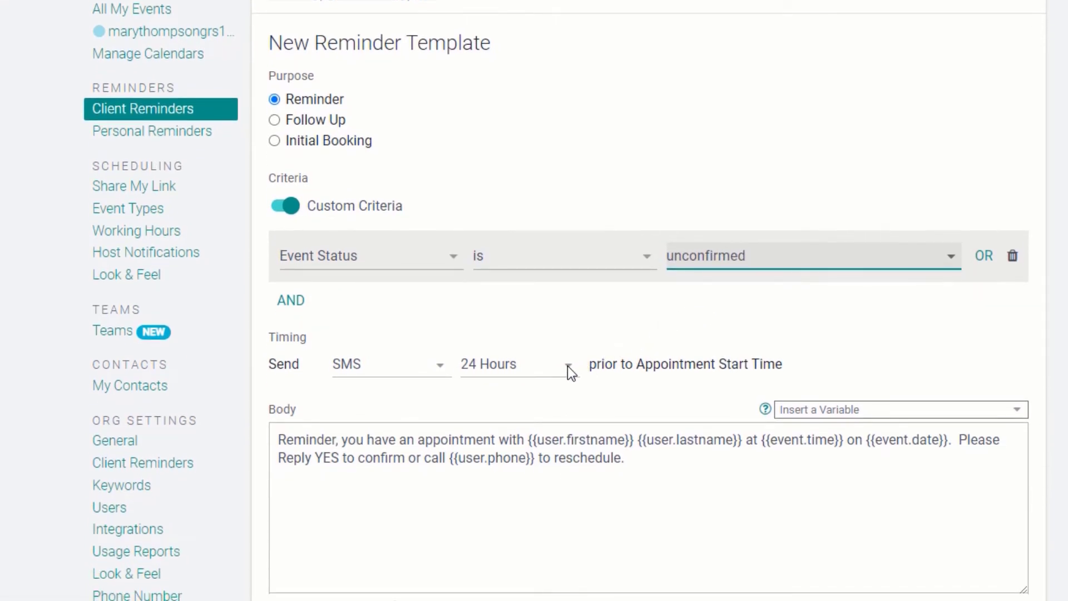
Set it to send 2 hours before, nickname it '2 Hour Reminder', and create it
{"action": "left_click", "coordinate": [567, 366]}
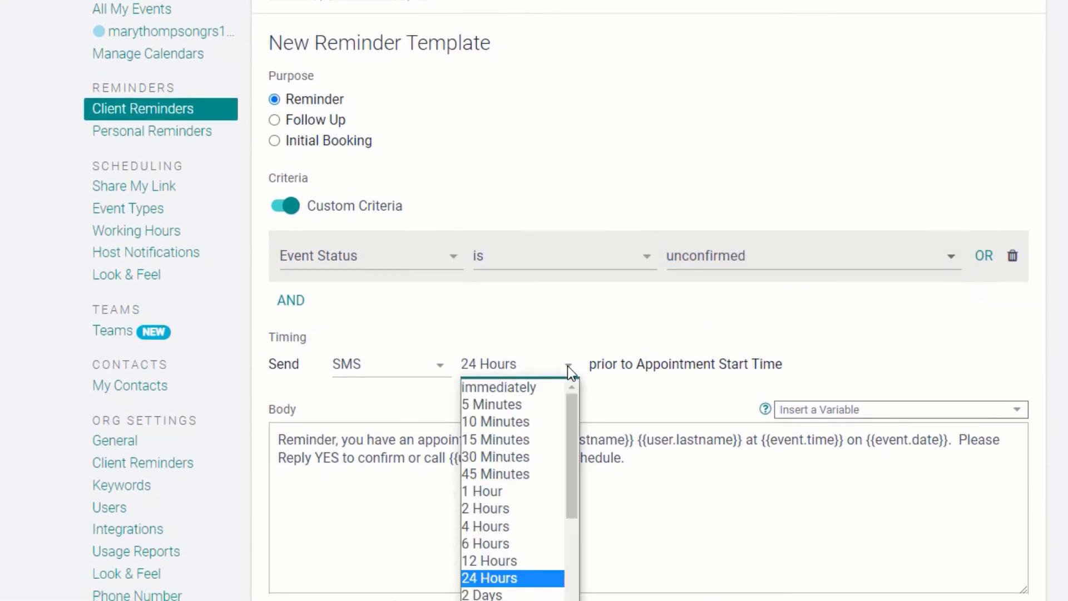
{"action": "left_click", "coordinate": [493, 508]}
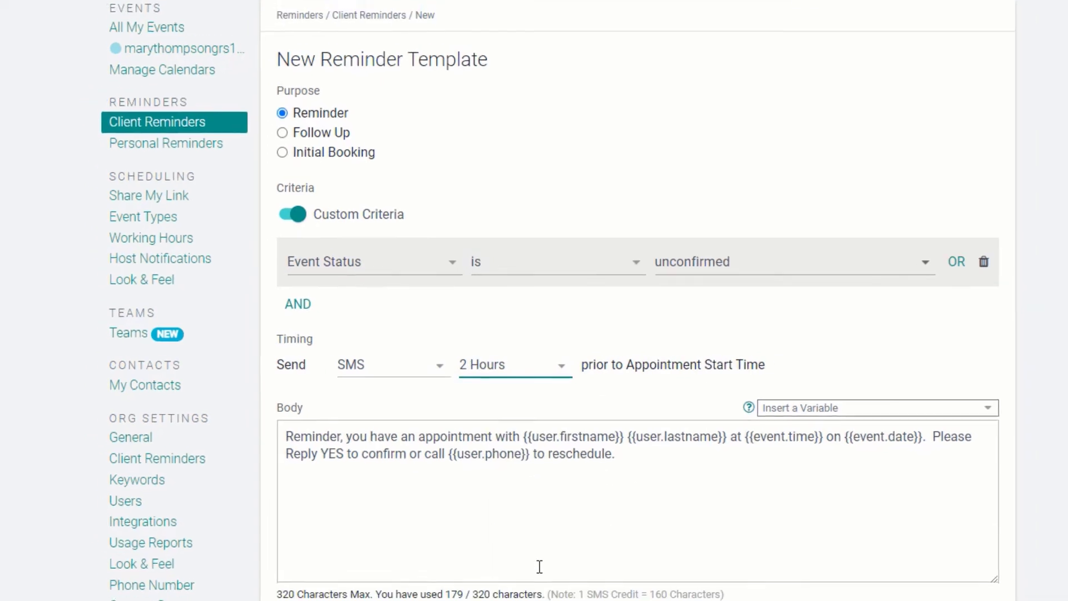
{"action": "scroll", "coordinate": [539, 566], "scroll_direction": "down", "scroll_amount": 3}
{"action": "left_click", "coordinate": [349, 526]}
{"action": "type", "text": "2 Hour Reminder"}
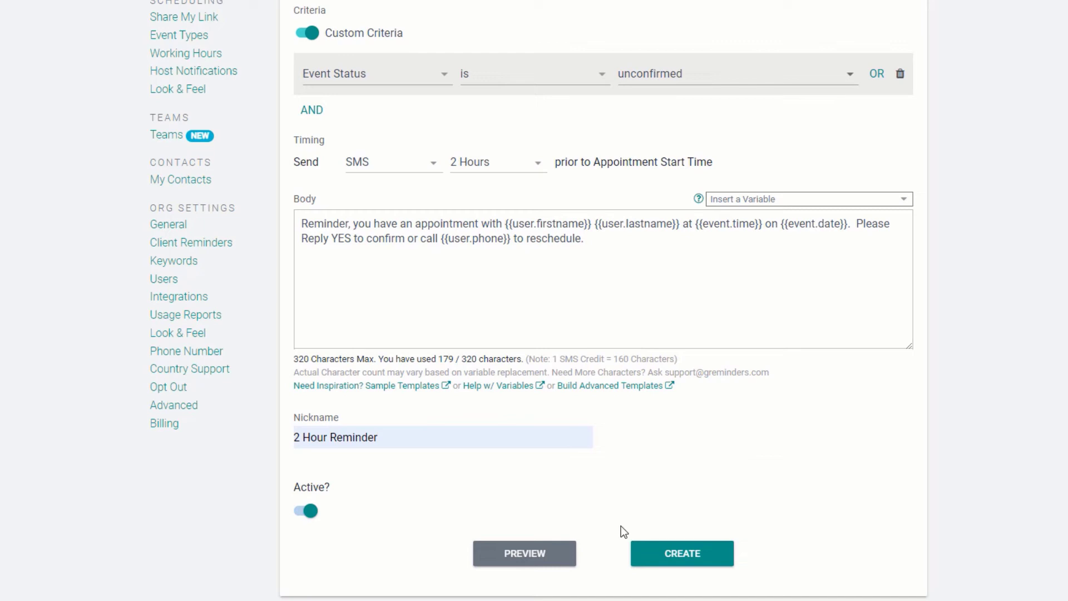
{"action": "left_click", "coordinate": [673, 556]}
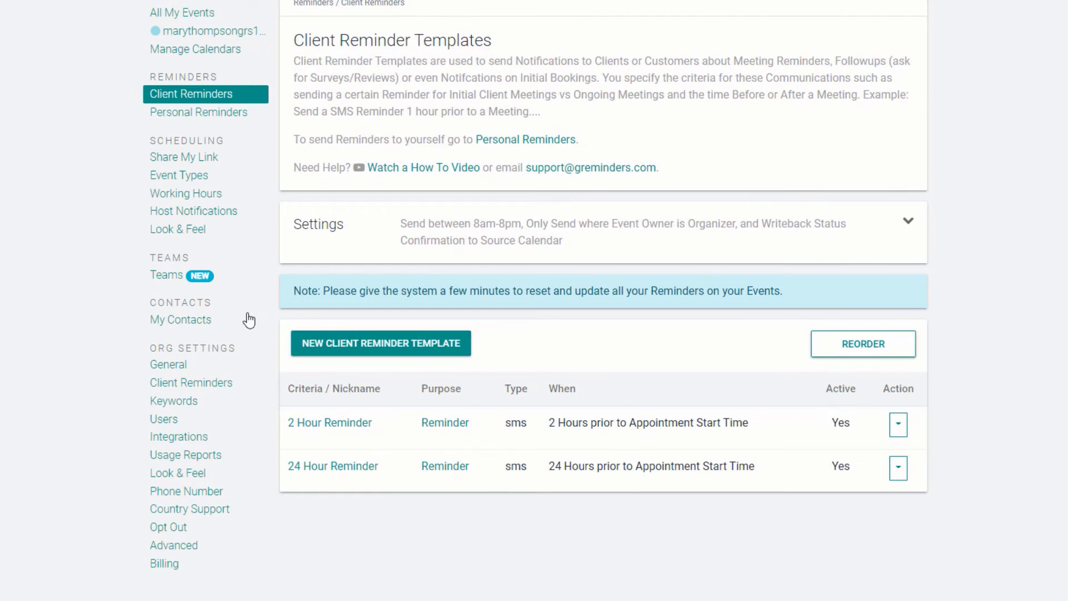
Upload AcmeBanner.jpg in Look & Feel as the new banner, keeping the full crop, and save
{"action": "left_click", "coordinate": [188, 236]}
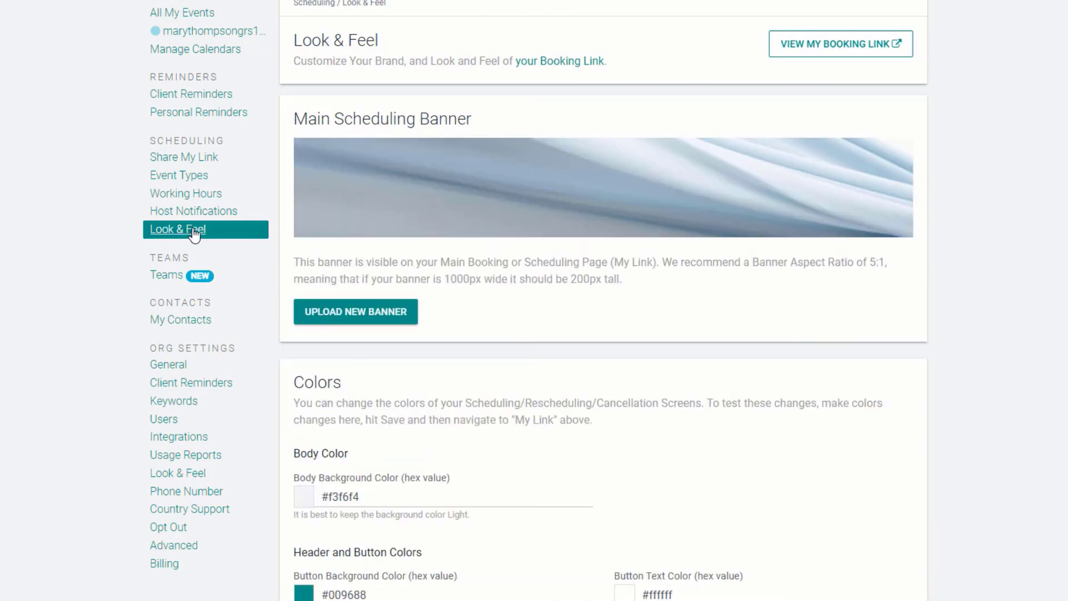
{"action": "left_click", "coordinate": [377, 313]}
{"action": "left_click", "coordinate": [569, 279]}
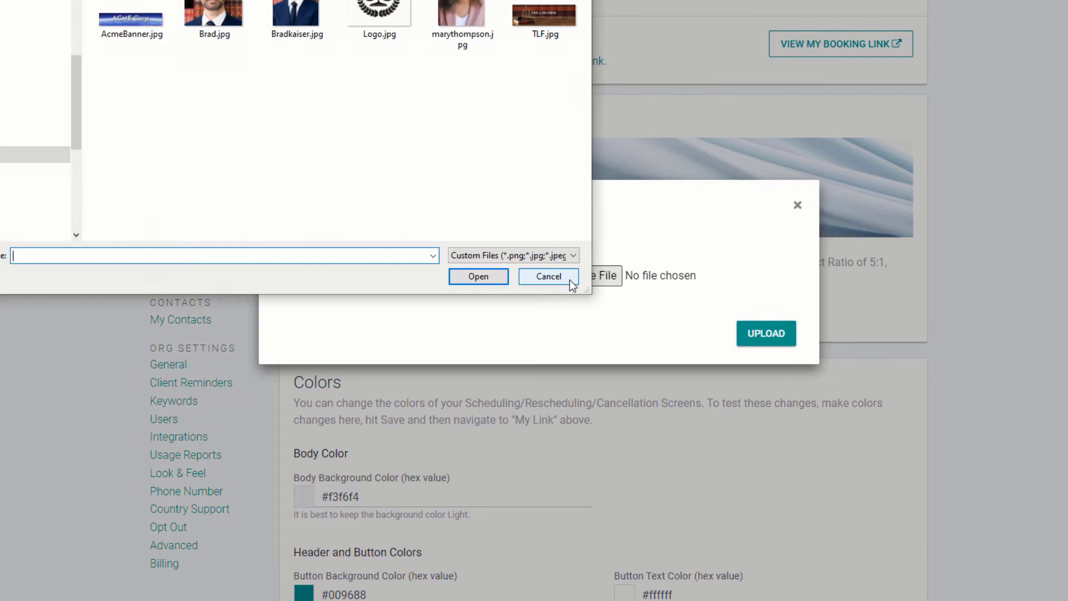
{"action": "left_click", "coordinate": [132, 21]}
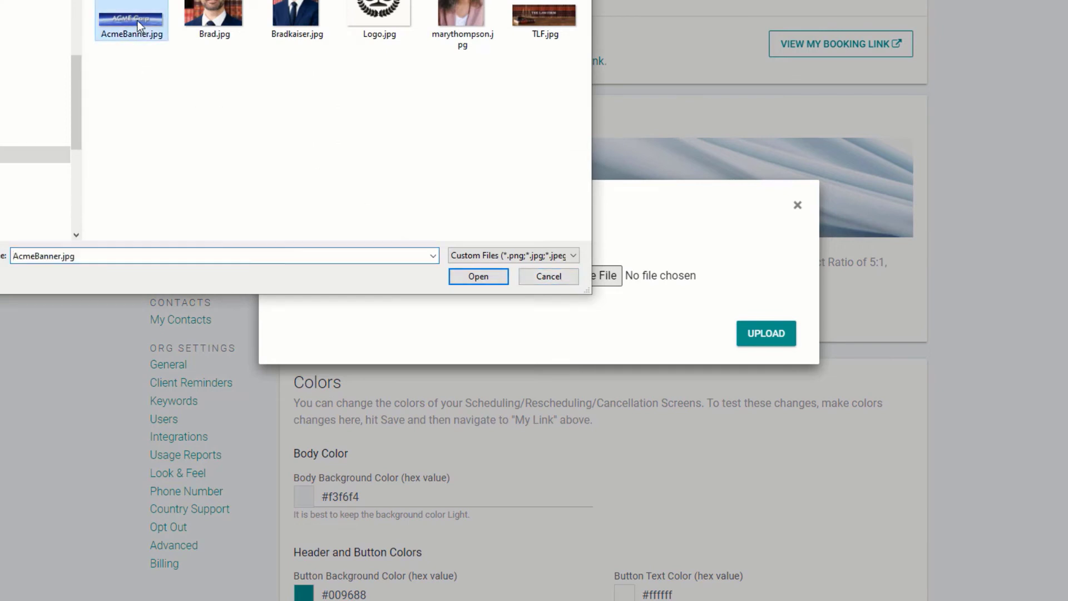
{"action": "left_click", "coordinate": [468, 272]}
{"action": "left_click", "coordinate": [753, 335]}
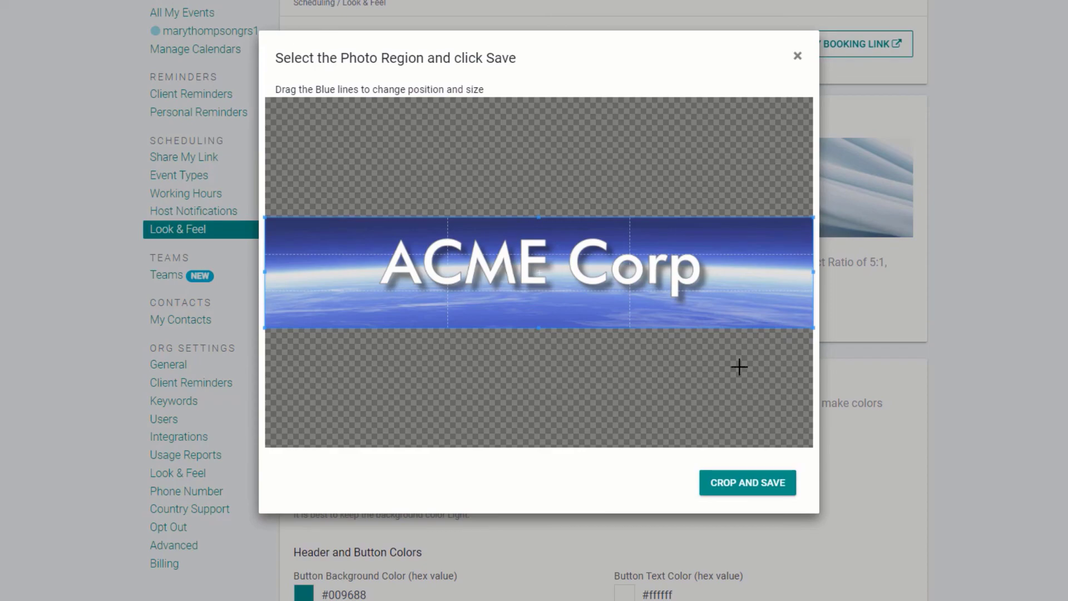
{"action": "left_click", "coordinate": [745, 485]}
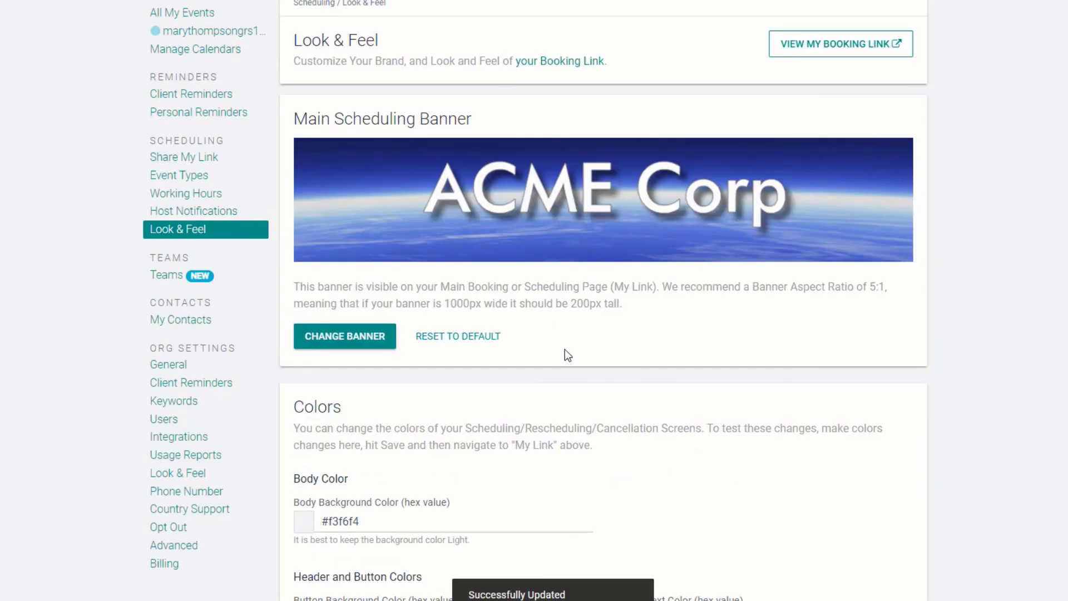
{"action": "scroll", "coordinate": [564, 350], "scroll_direction": "down", "scroll_amount": 6}
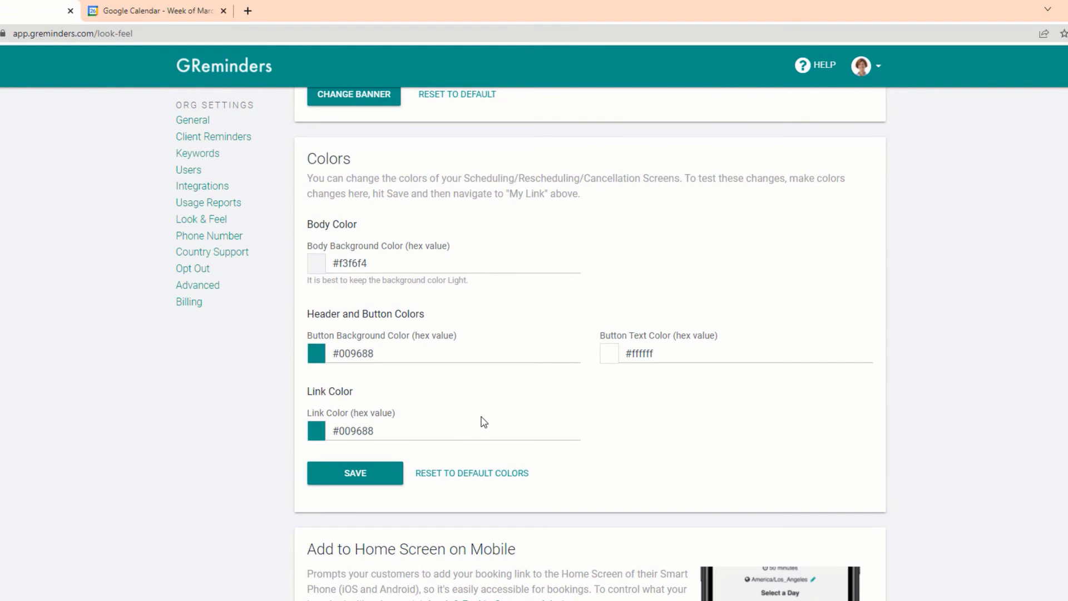
{"action": "scroll", "coordinate": [466, 284], "scroll_direction": "up", "scroll_amount": 3}
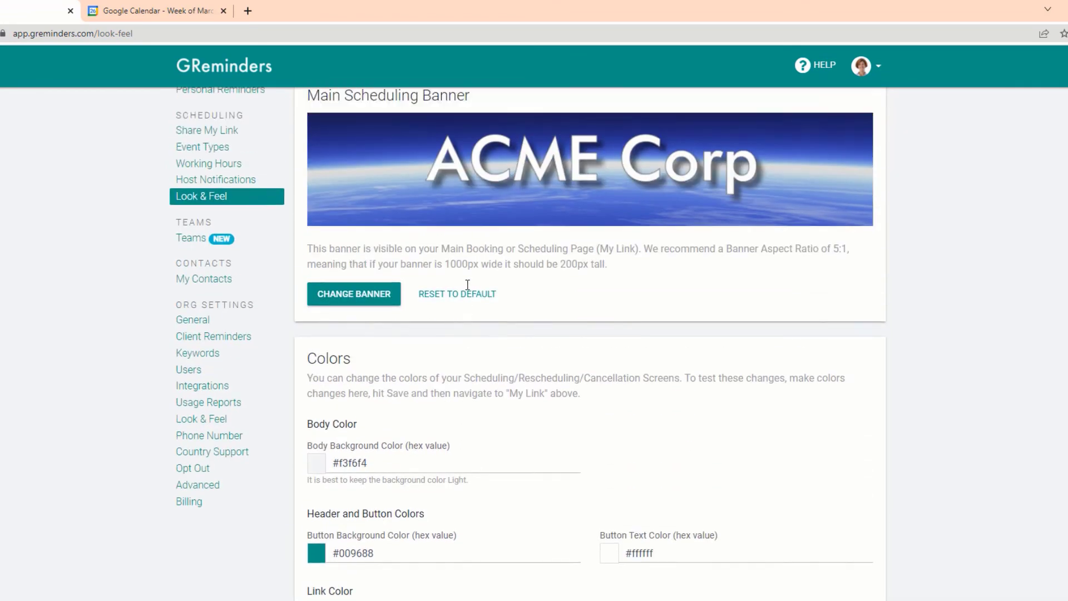
{"action": "scroll", "coordinate": [467, 285], "scroll_direction": "up", "scroll_amount": 2}
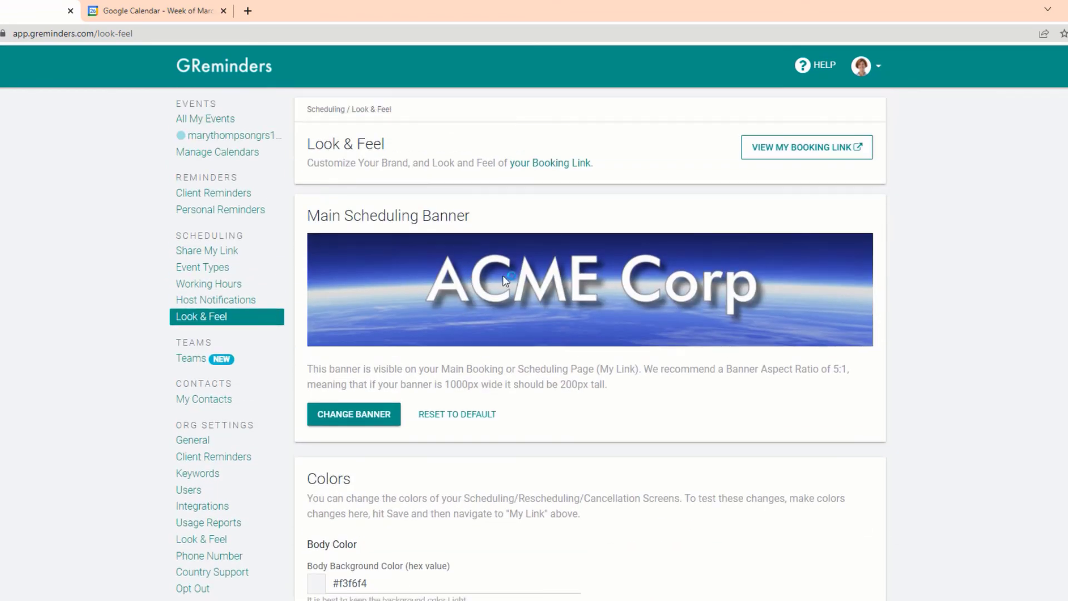
Book a Consultation for Thursday, March 3 at 11:00am, answering the age question with Remember unchecked
{"action": "left_click", "coordinate": [789, 158]}
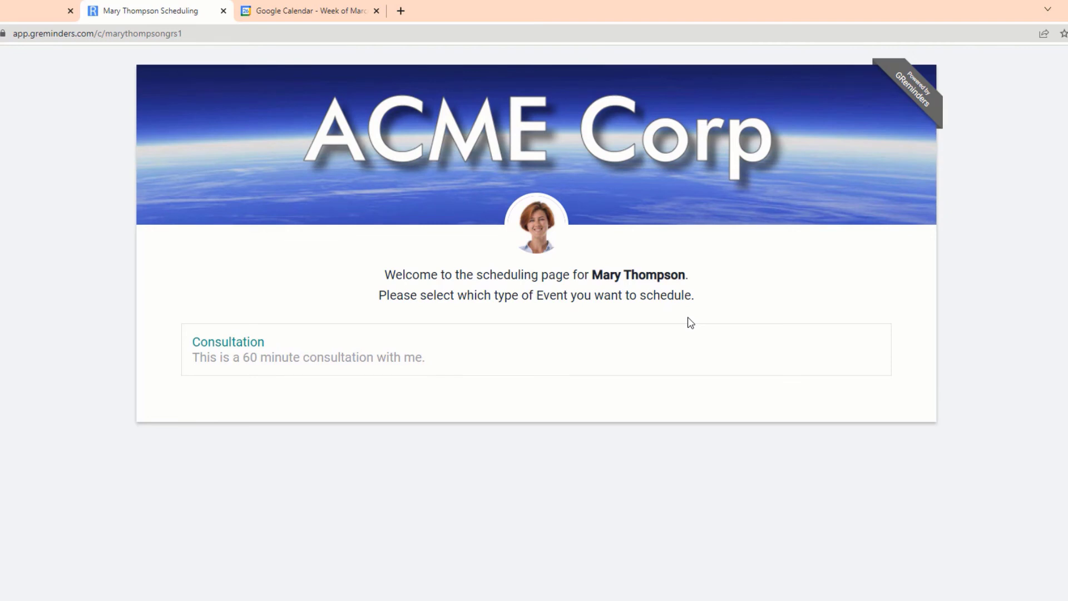
{"action": "left_click", "coordinate": [249, 344]}
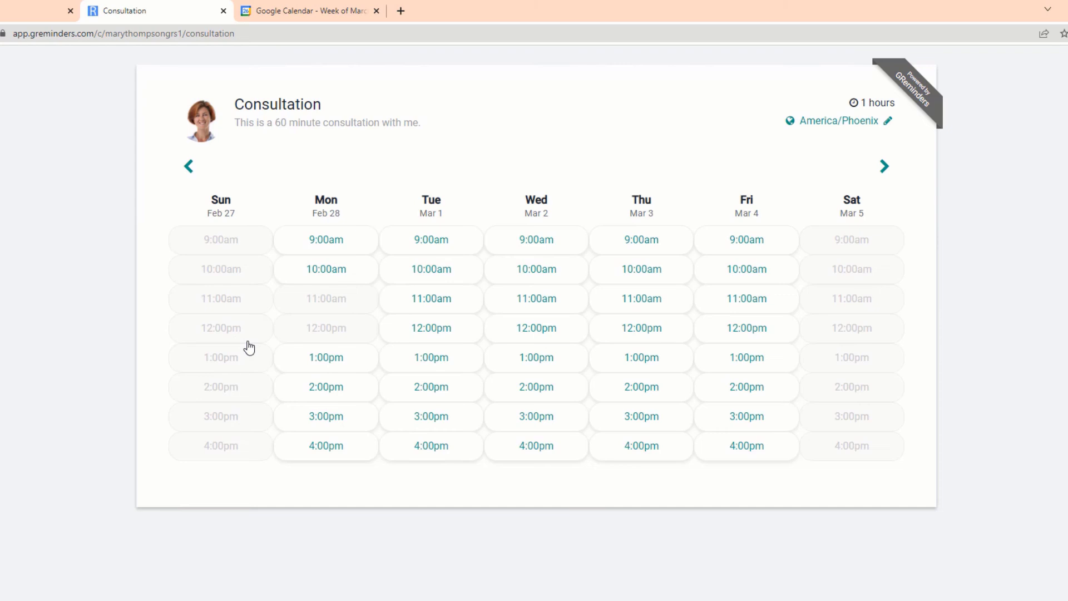
{"action": "left_click", "coordinate": [636, 299]}
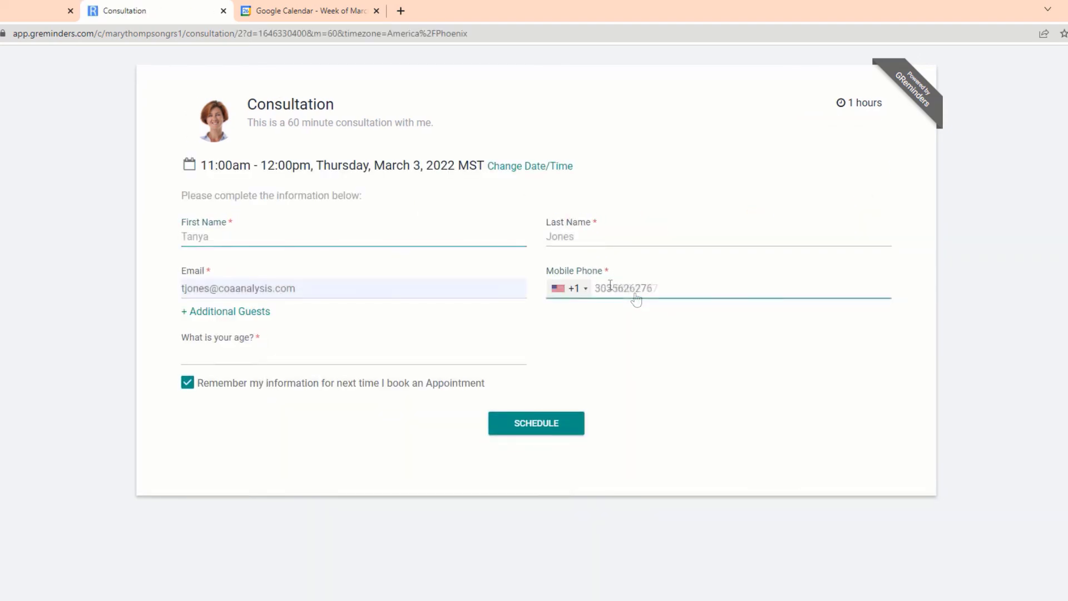
{"action": "left_click", "coordinate": [261, 358]}
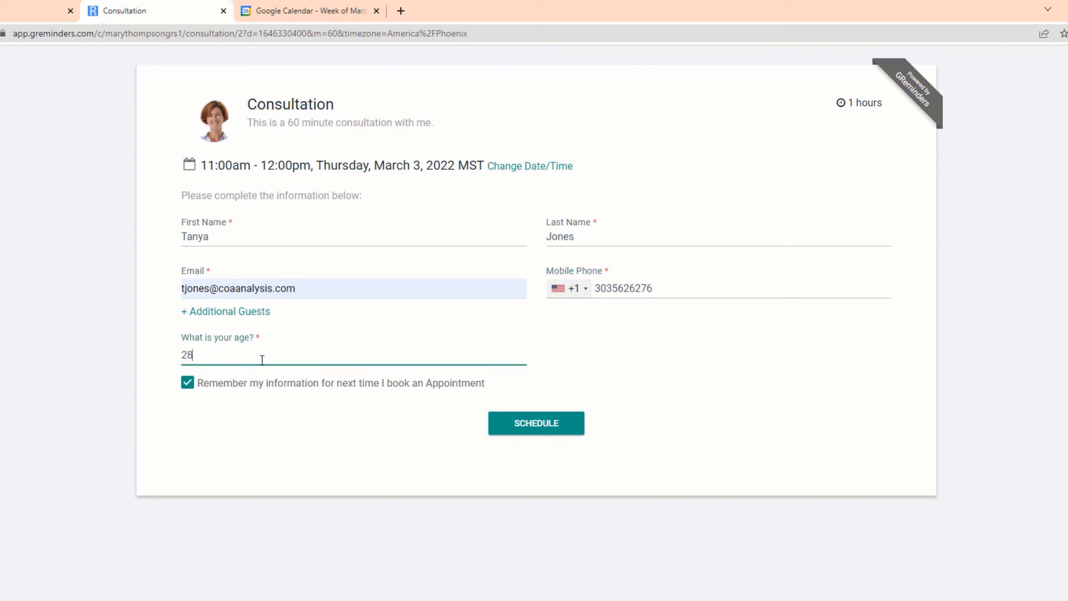
{"action": "left_click", "coordinate": [187, 382]}
{"action": "left_click", "coordinate": [517, 424]}
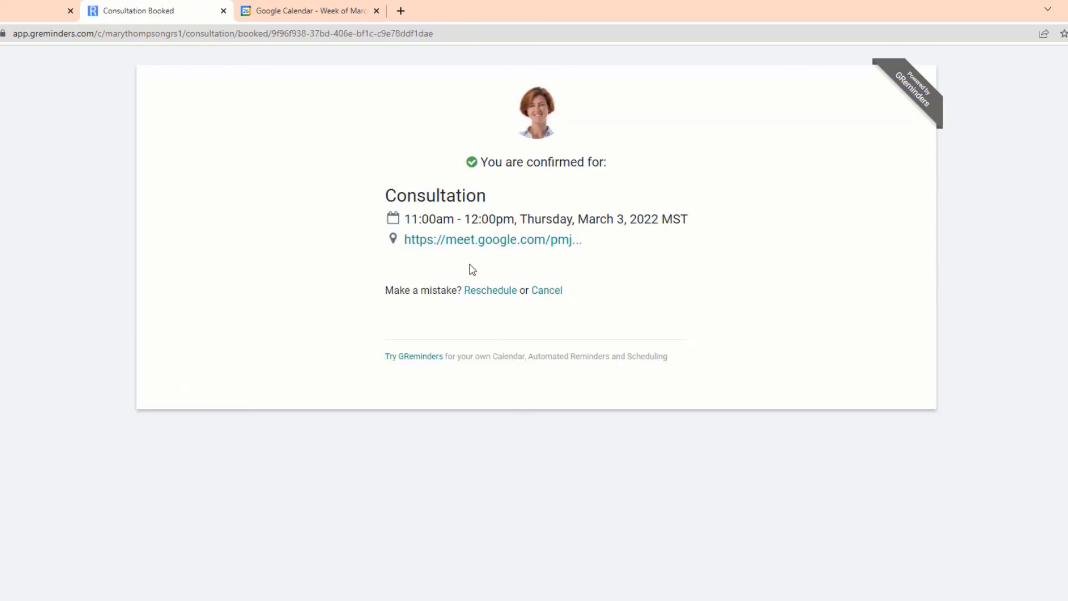
Check the Consultation event on Thursday, March 3 at 11am in Google Calendar, then return to Look & Feel
{"action": "left_click", "coordinate": [341, 13]}
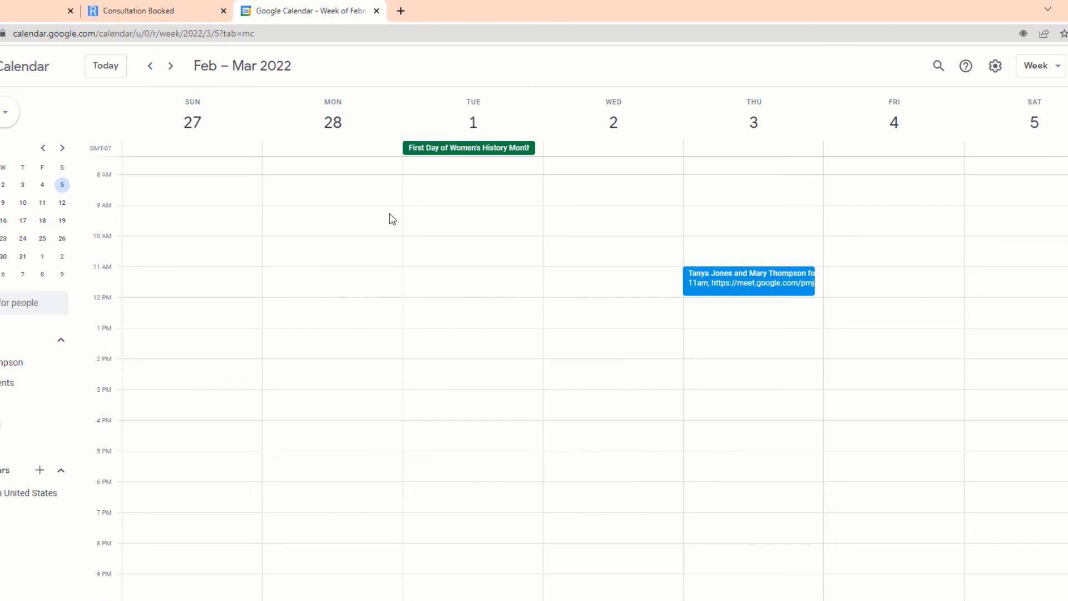
{"action": "left_click", "coordinate": [732, 287]}
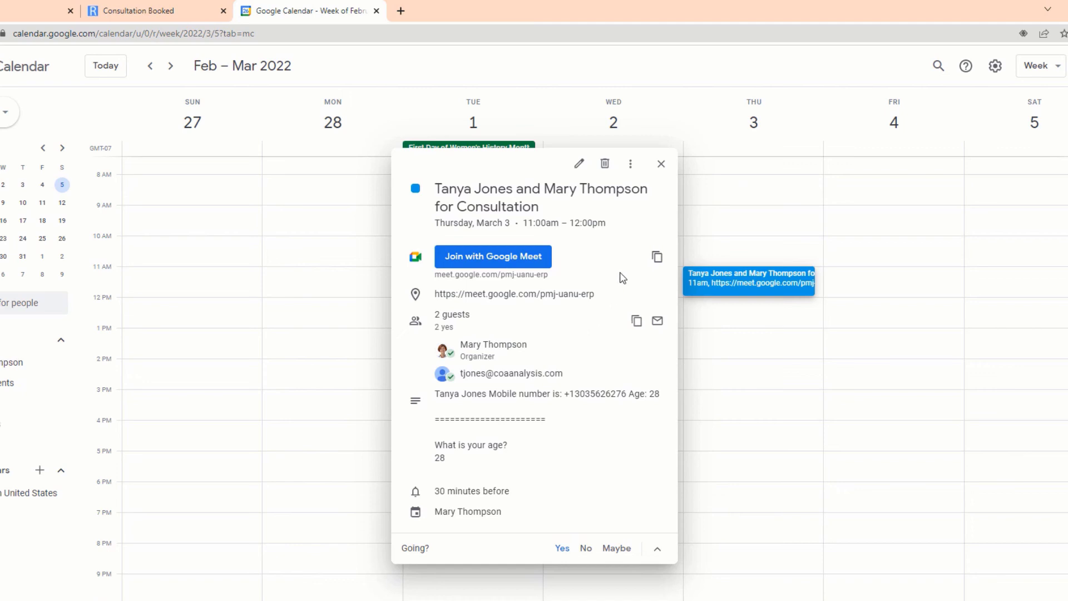
{"action": "left_click", "coordinate": [661, 164]}
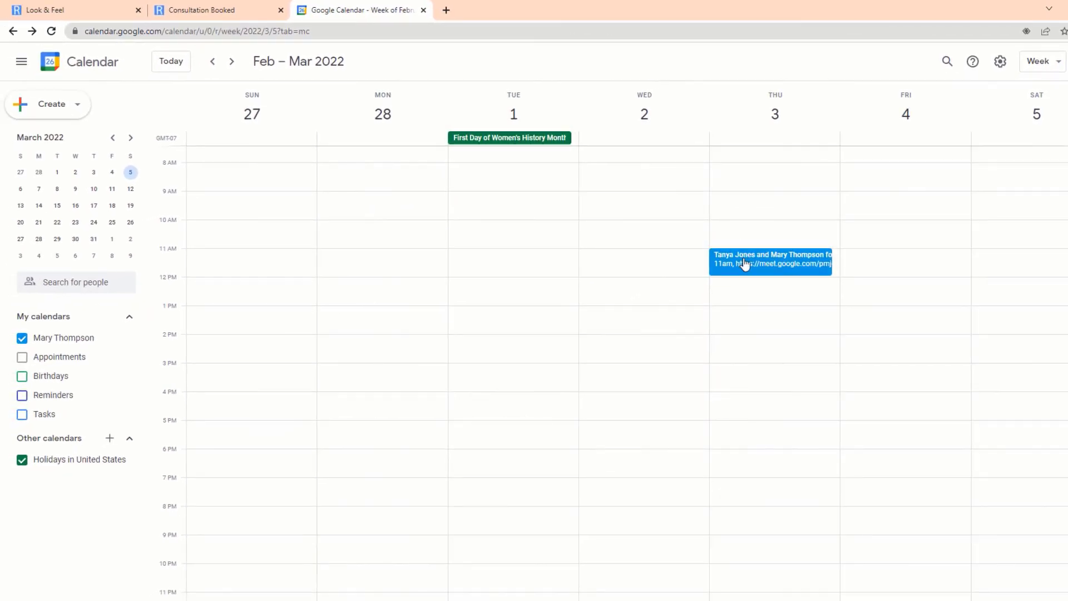
{"action": "left_click", "coordinate": [121, 14]}
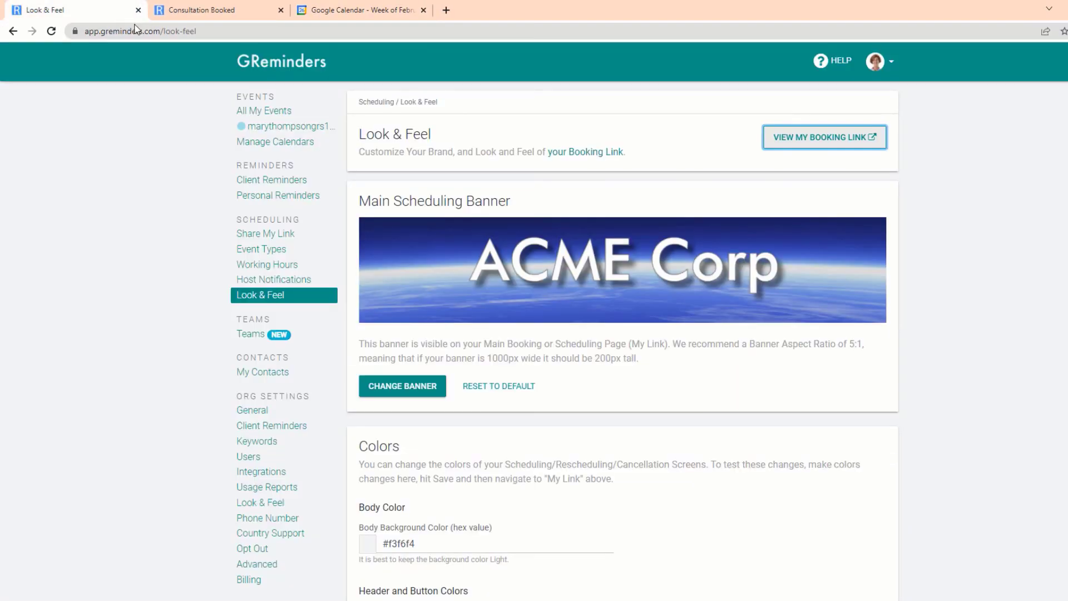
Open the booked Consultation from All My Events to see its March 2 and March 3 SMS reminders
{"action": "left_click", "coordinate": [302, 69]}
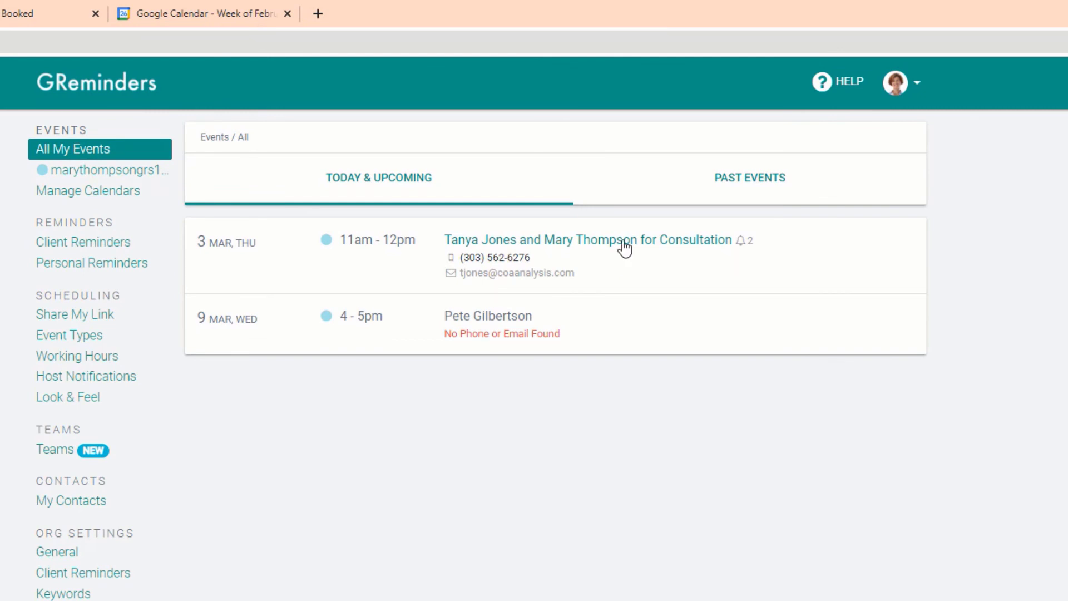
{"action": "left_click", "coordinate": [624, 246]}
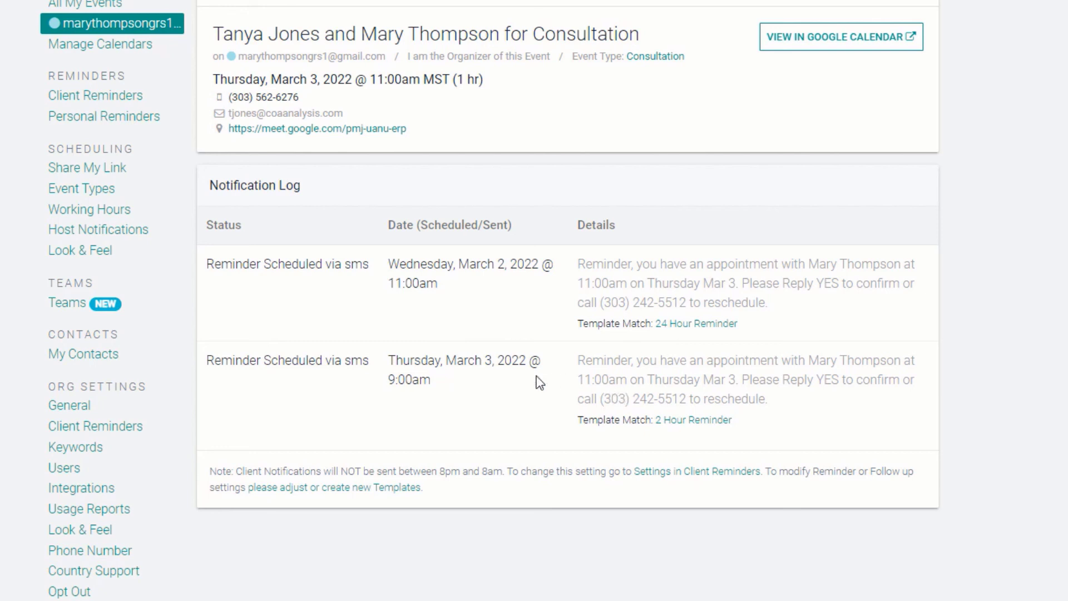
Go to Share My Link under Scheduling to view the shareable booking link
{"action": "left_click", "coordinate": [99, 169]}
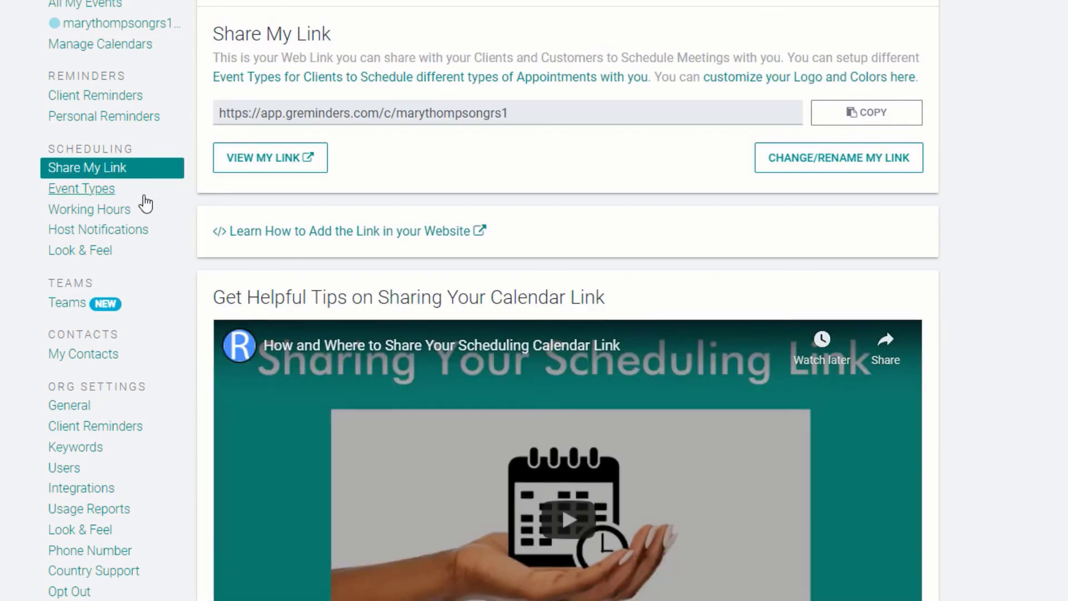
{"action": "scroll", "coordinate": [166, 223], "scroll_direction": "down", "scroll_amount": 3}
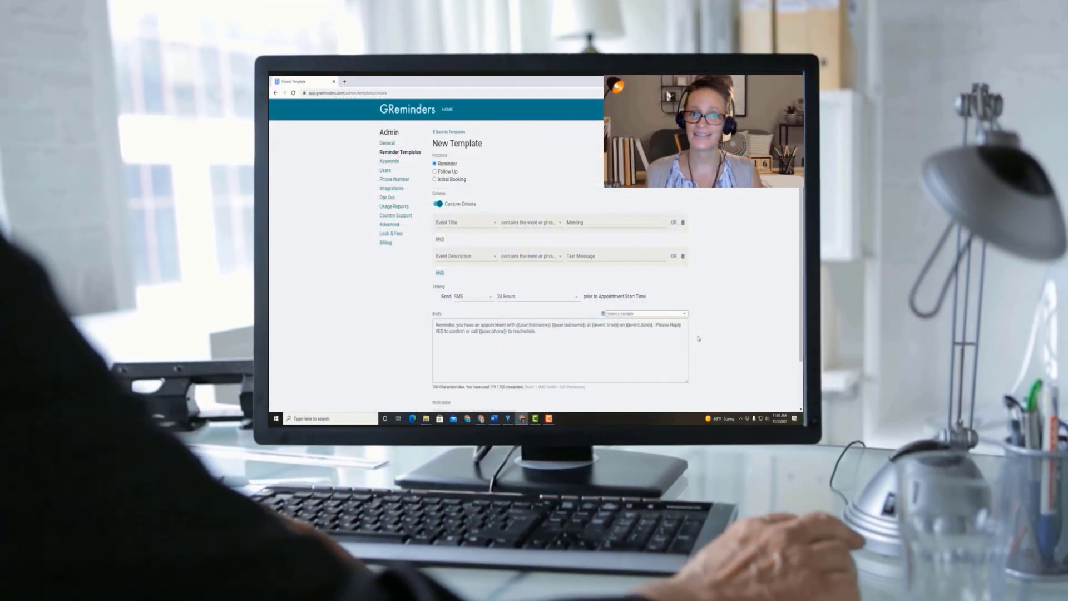
Add a third criteria row to the new template using the second AND link
{"action": "left_click", "coordinate": [439, 273]}
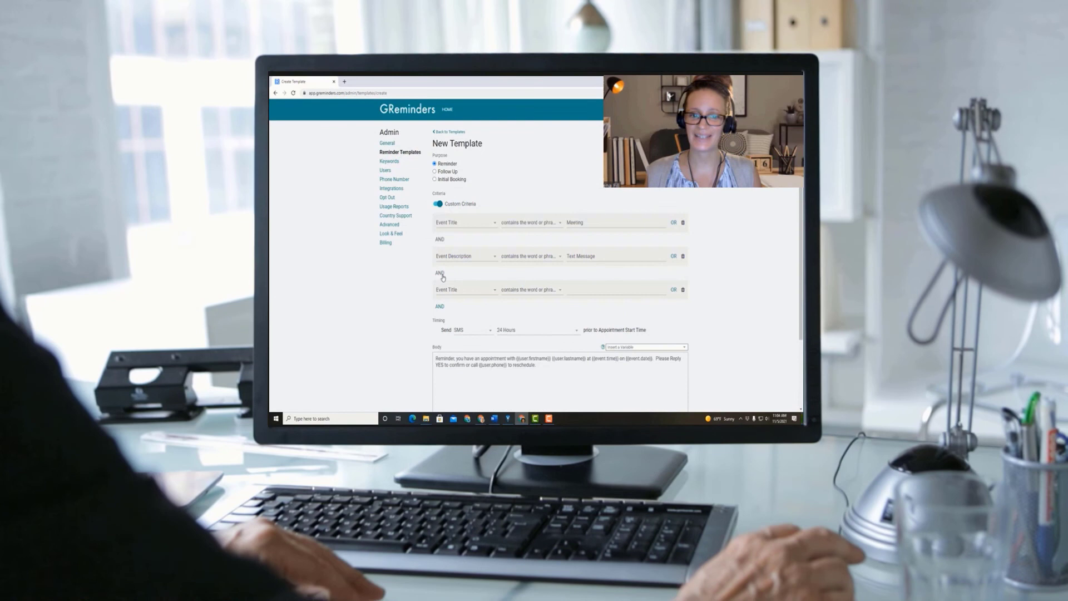